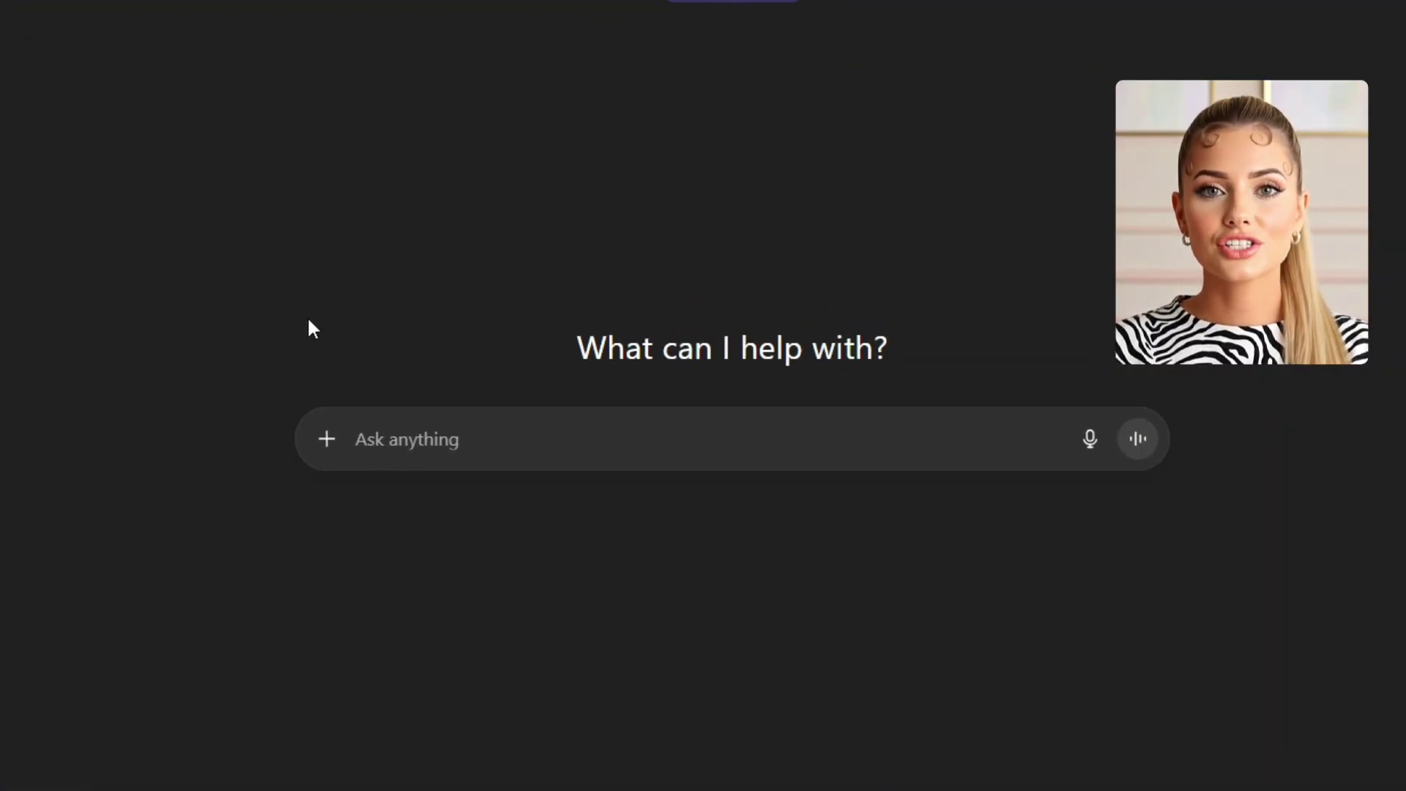
Enter a request for a portrait image prompt of a female influencer, specifying hair color, eye color, hair length, face shape, age, nationality and height.
{"action": "type", "text": "Help me write a prompt for creating a po"}
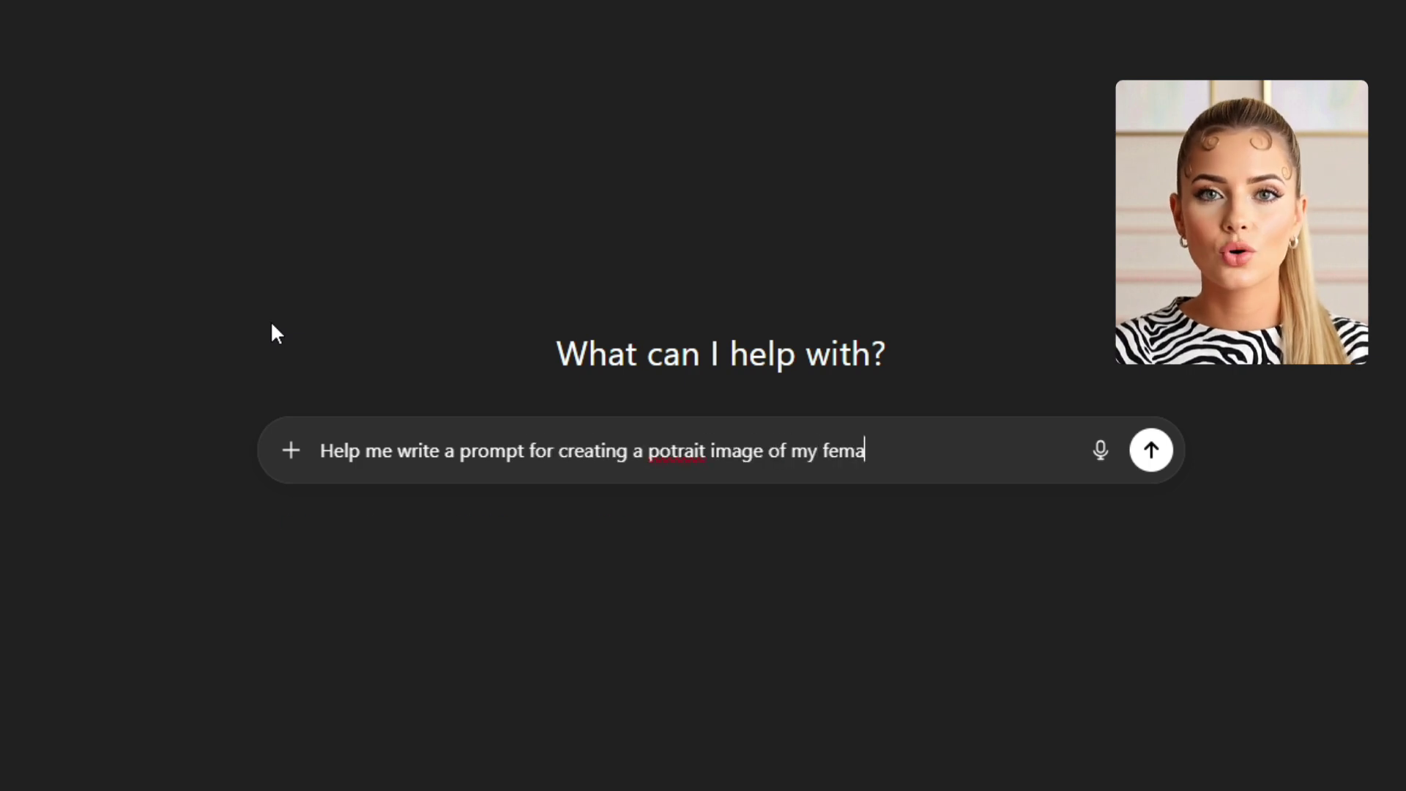
{"action": "type", "text": "r"}
{"action": "key", "text": "End"}
{"action": "type", "text": "..... Go ahead describe more on facial features like: hair color, eye color, hair length, even the fa"}
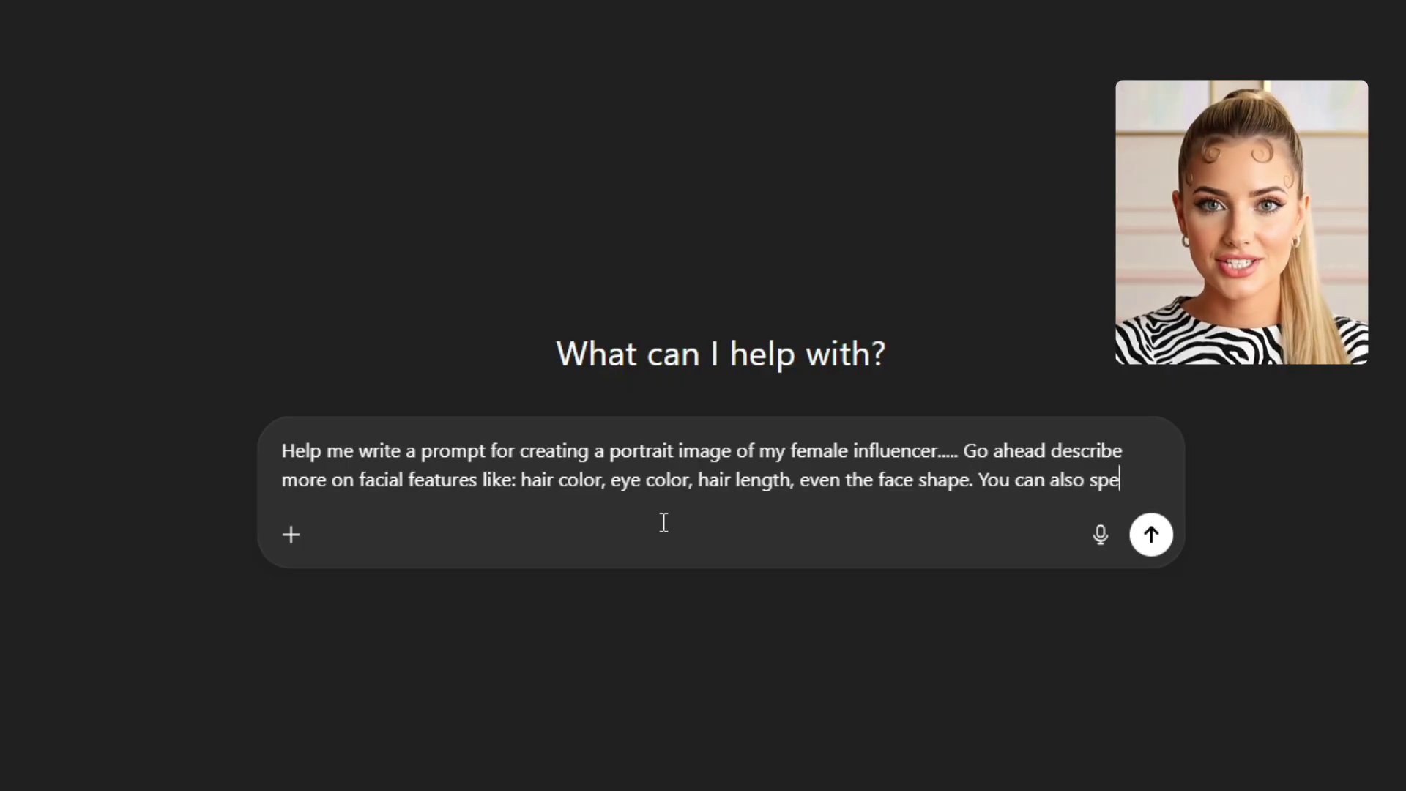
{"action": "type", "text": "ce shape. You can also specify the age, n"}
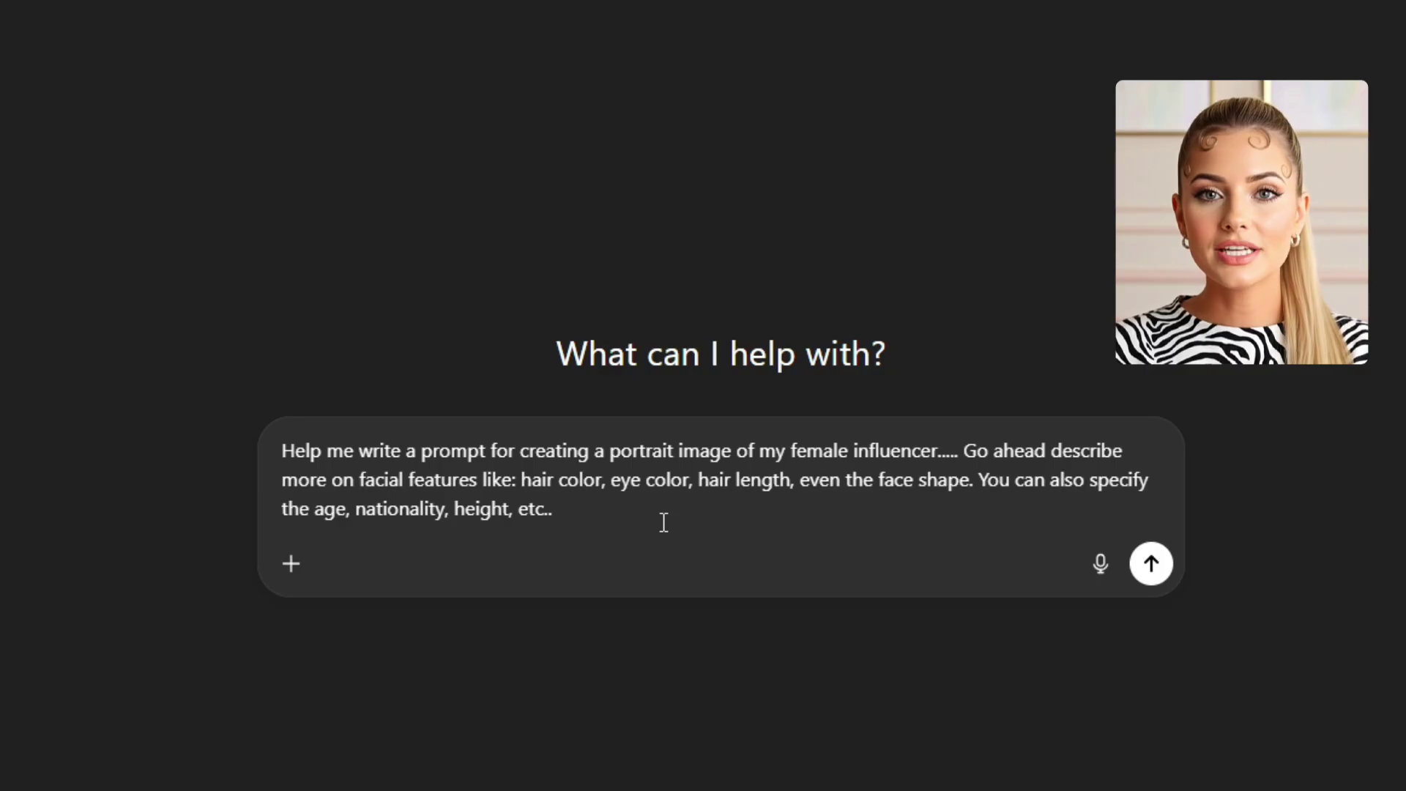
{"action": "type", "text": "ationality, height, etc."}
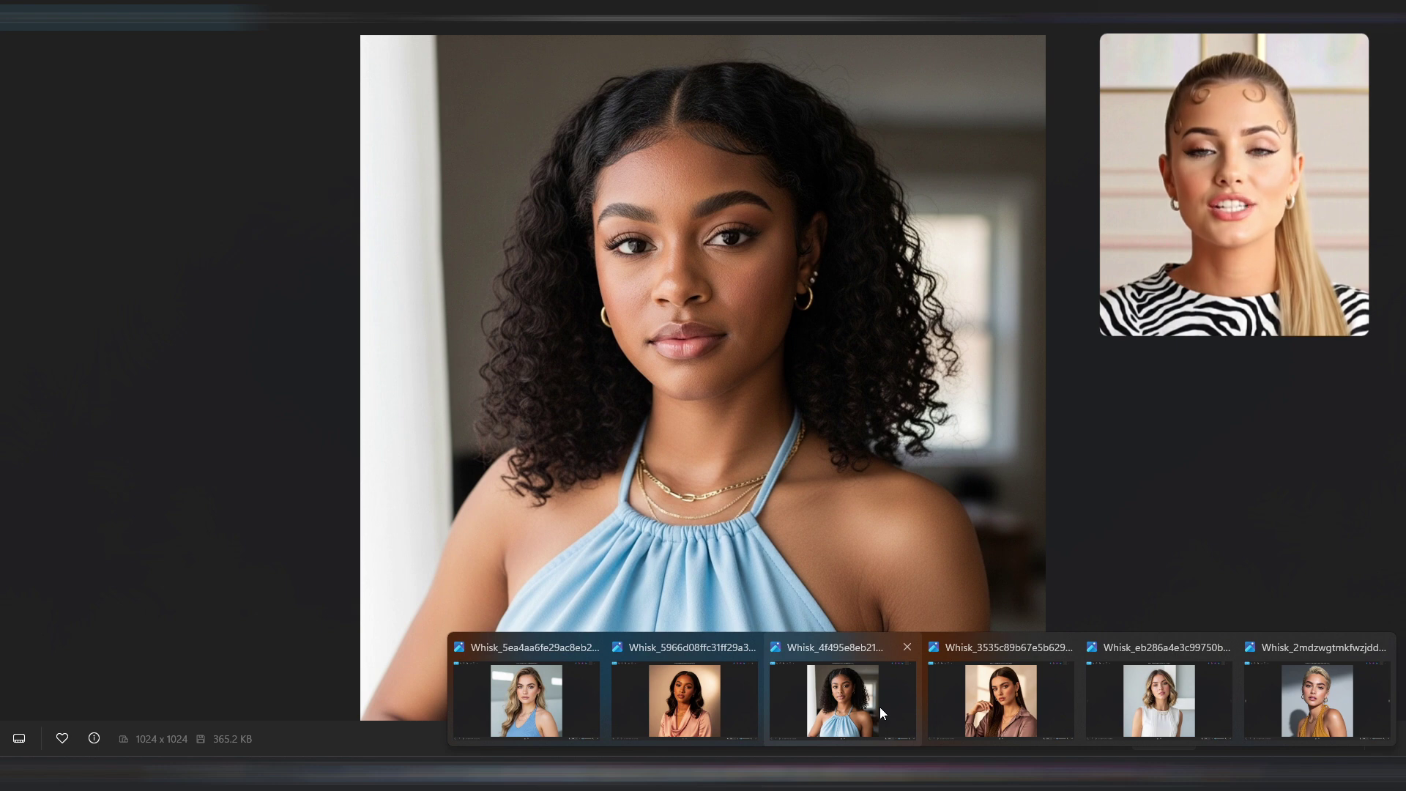
Switch to the image viewer and look through the generated female influencer portraits to compare their faces, hair and clothing.
{"action": "left_click", "coordinate": [880, 706]}
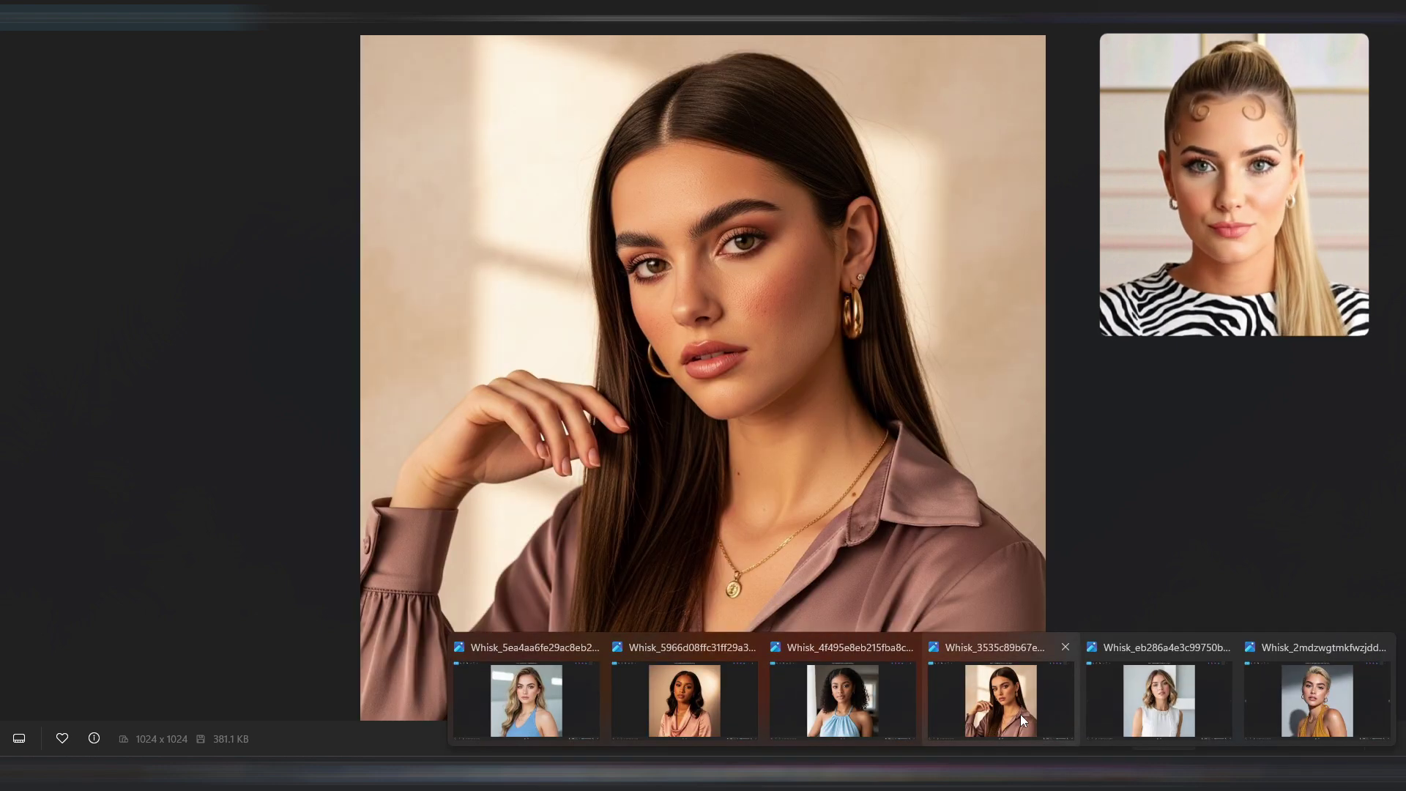
{"action": "left_click", "coordinate": [1021, 714]}
{"action": "key", "text": "Right"}
{"action": "scroll", "coordinate": [1132, 410], "scroll_direction": "up", "scroll_amount": 3}
{"action": "scroll", "coordinate": [1135, 417], "scroll_direction": "down", "scroll_amount": 3}
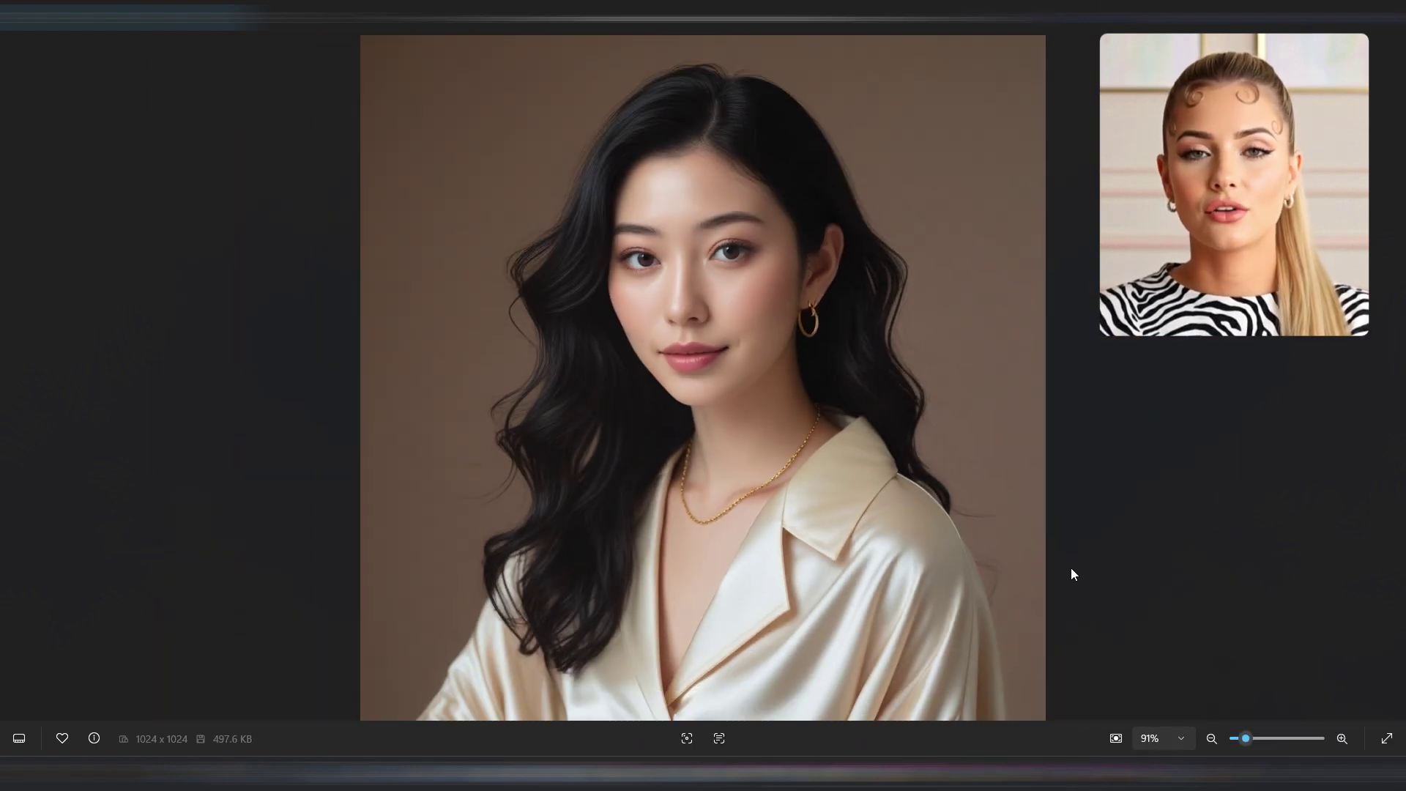
{"action": "left_click", "coordinate": [895, 697]}
{"action": "scroll", "coordinate": [1170, 504], "scroll_direction": "up", "scroll_amount": 1}
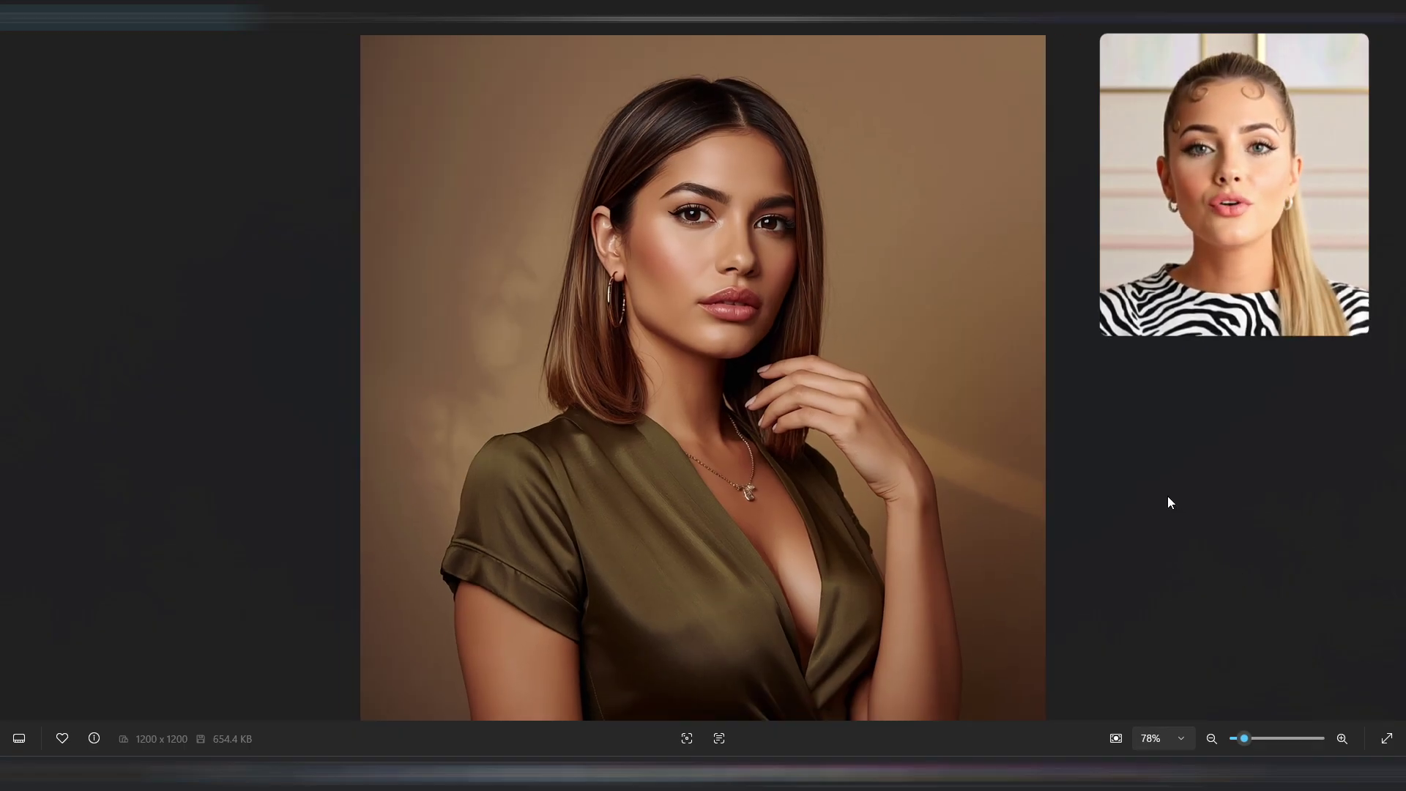
{"action": "left_click", "coordinate": [1215, 699]}
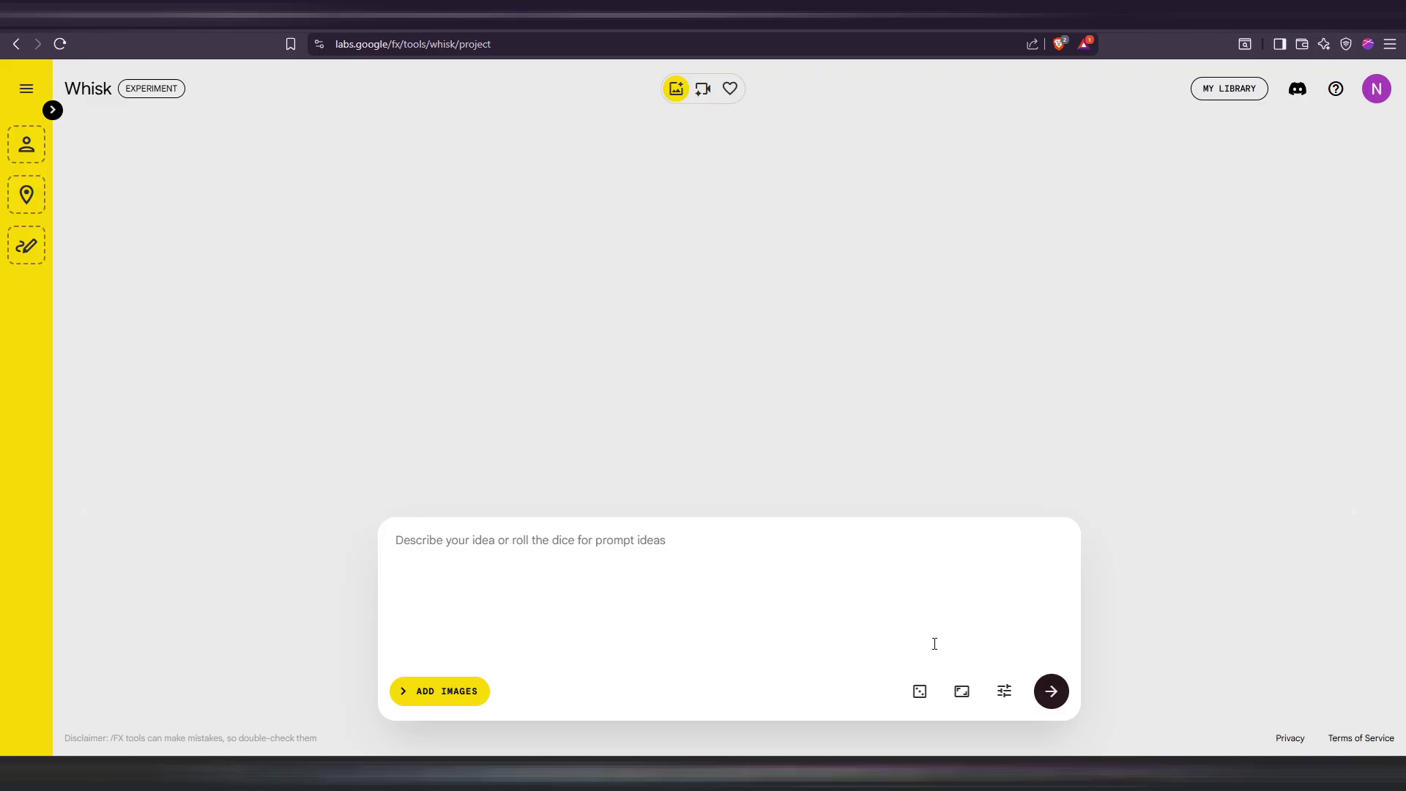
Switch to Whisk and create a new project.
{"action": "left_click", "coordinate": [961, 691]}
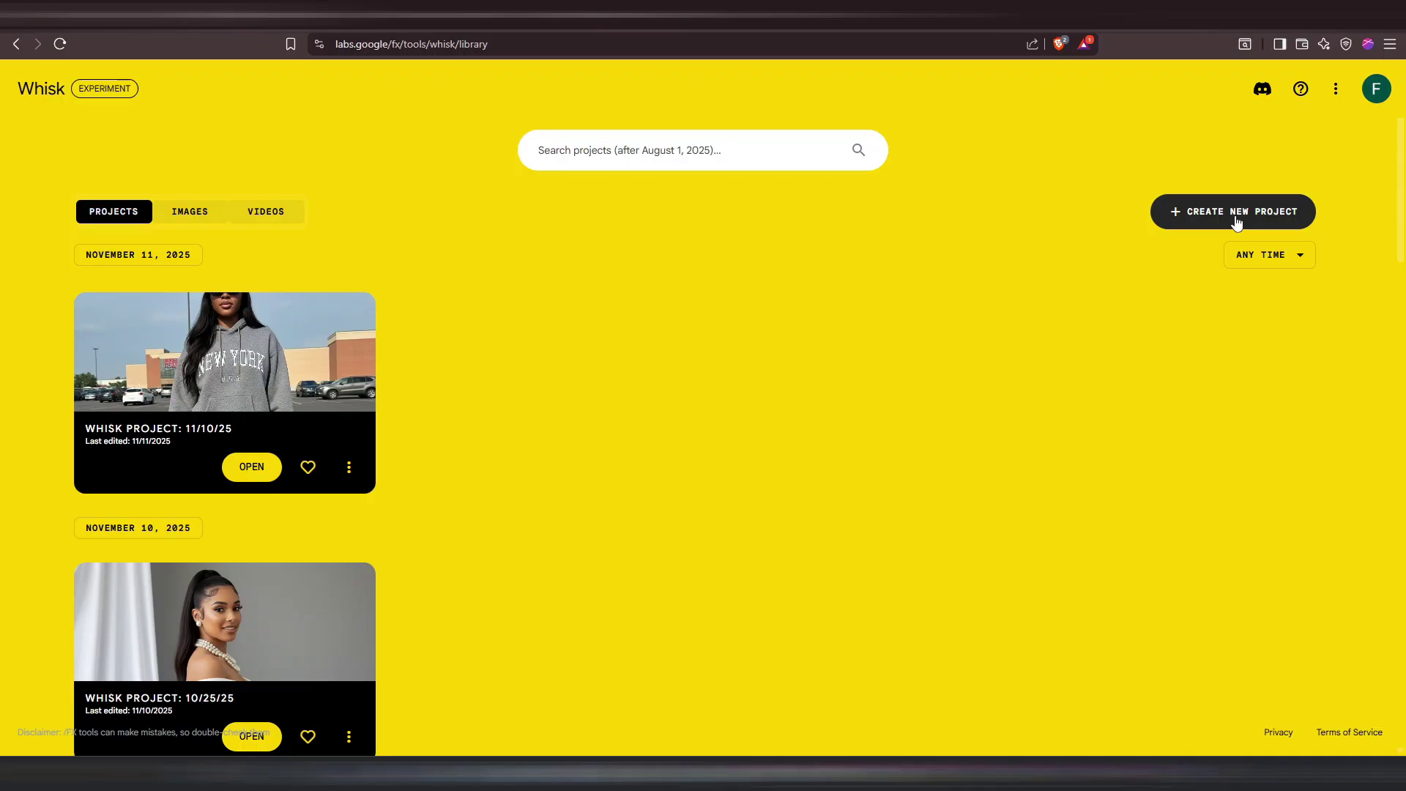
{"action": "left_click", "coordinate": [1236, 221]}
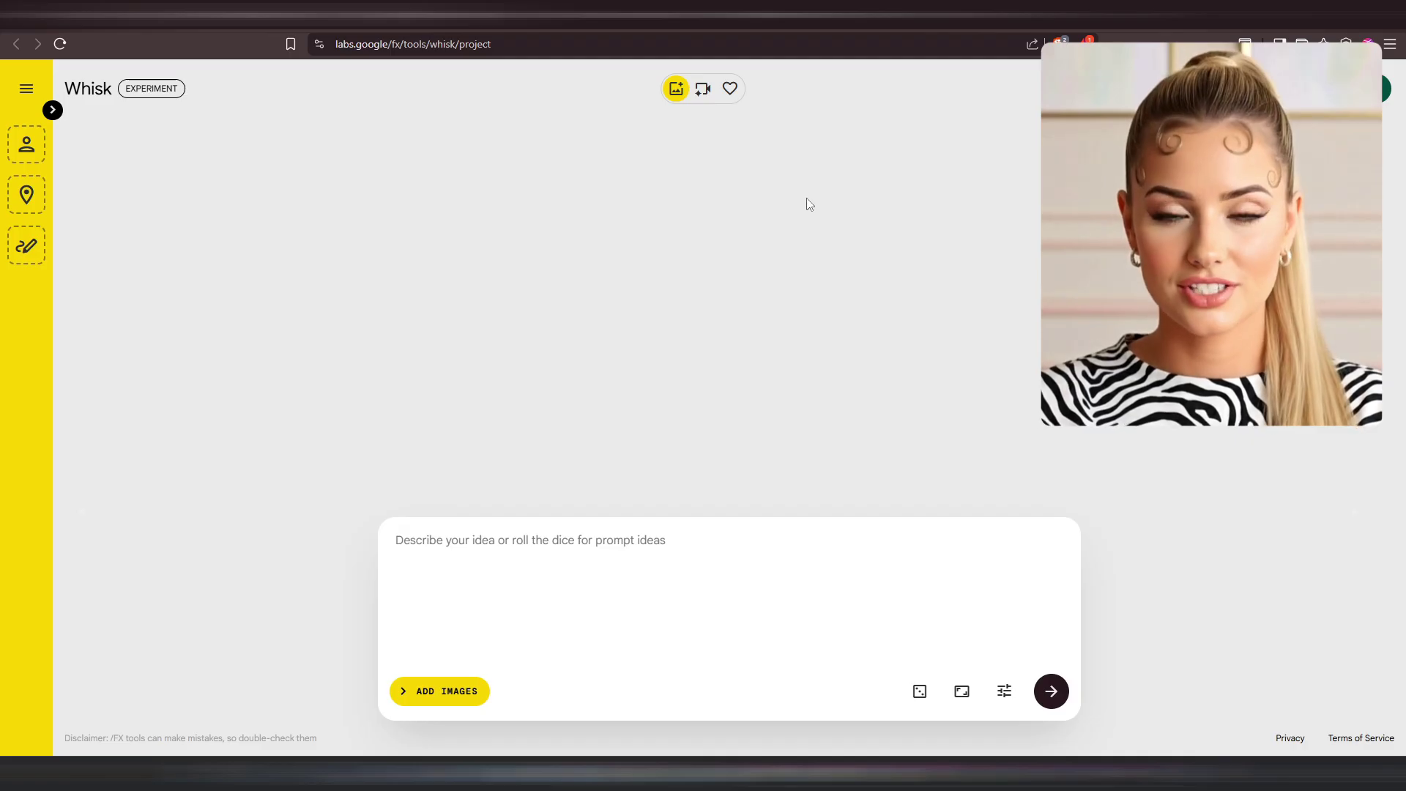
Set the portrait of the blonde woman in the blue top as the subject and enter the prompt "Describe the clothing, scene, and pose".
{"action": "left_click", "coordinate": [52, 110]}
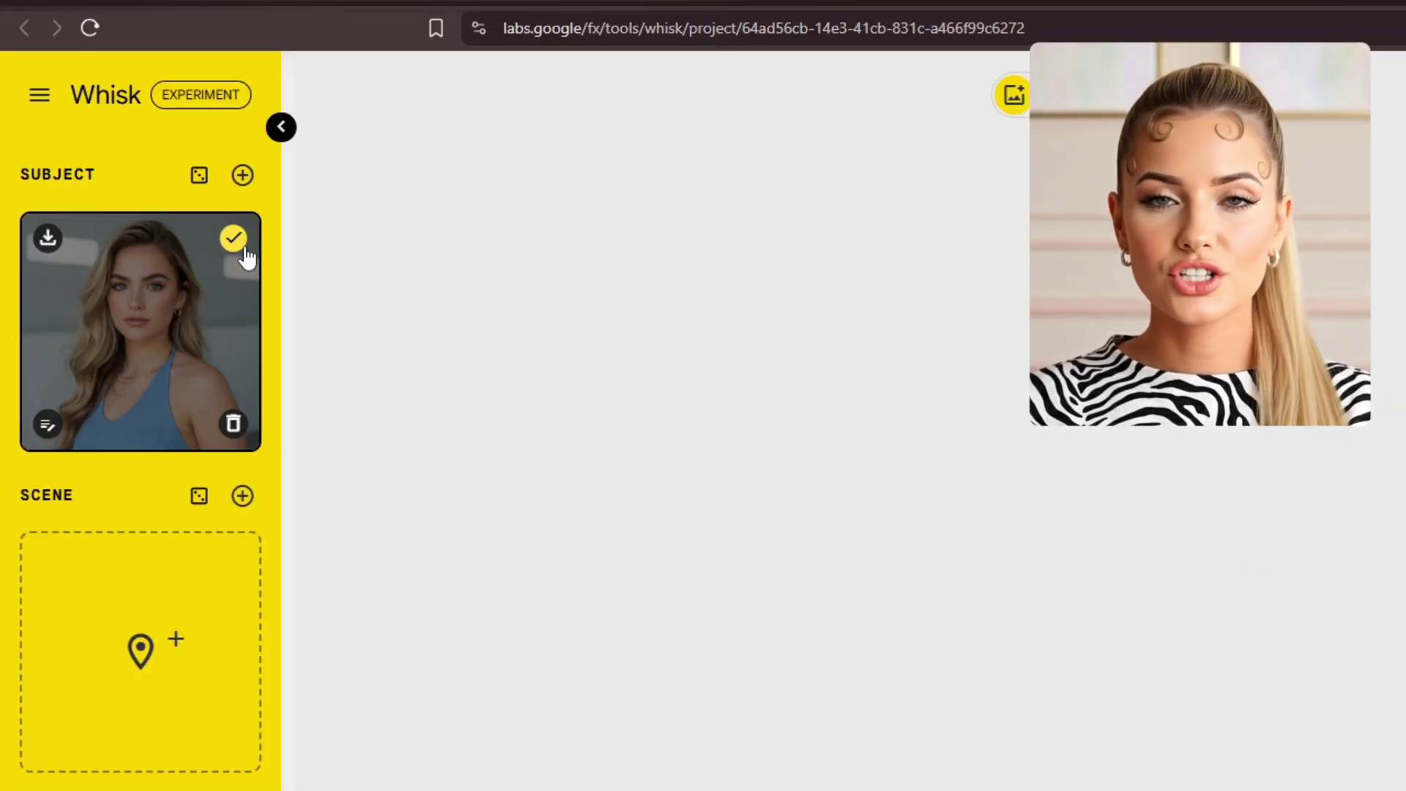
{"action": "left_click", "coordinate": [281, 126]}
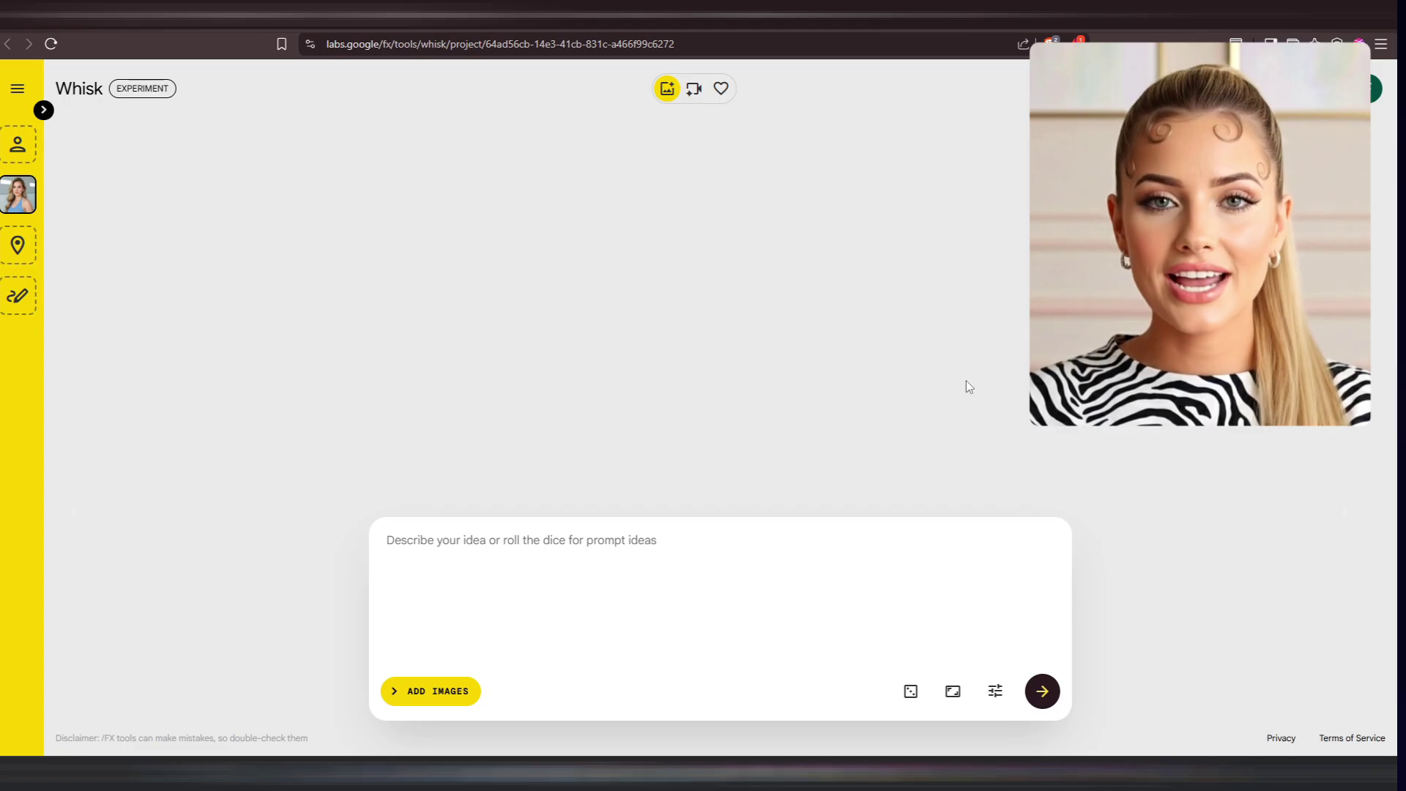
{"action": "type", "text": "Describe"}
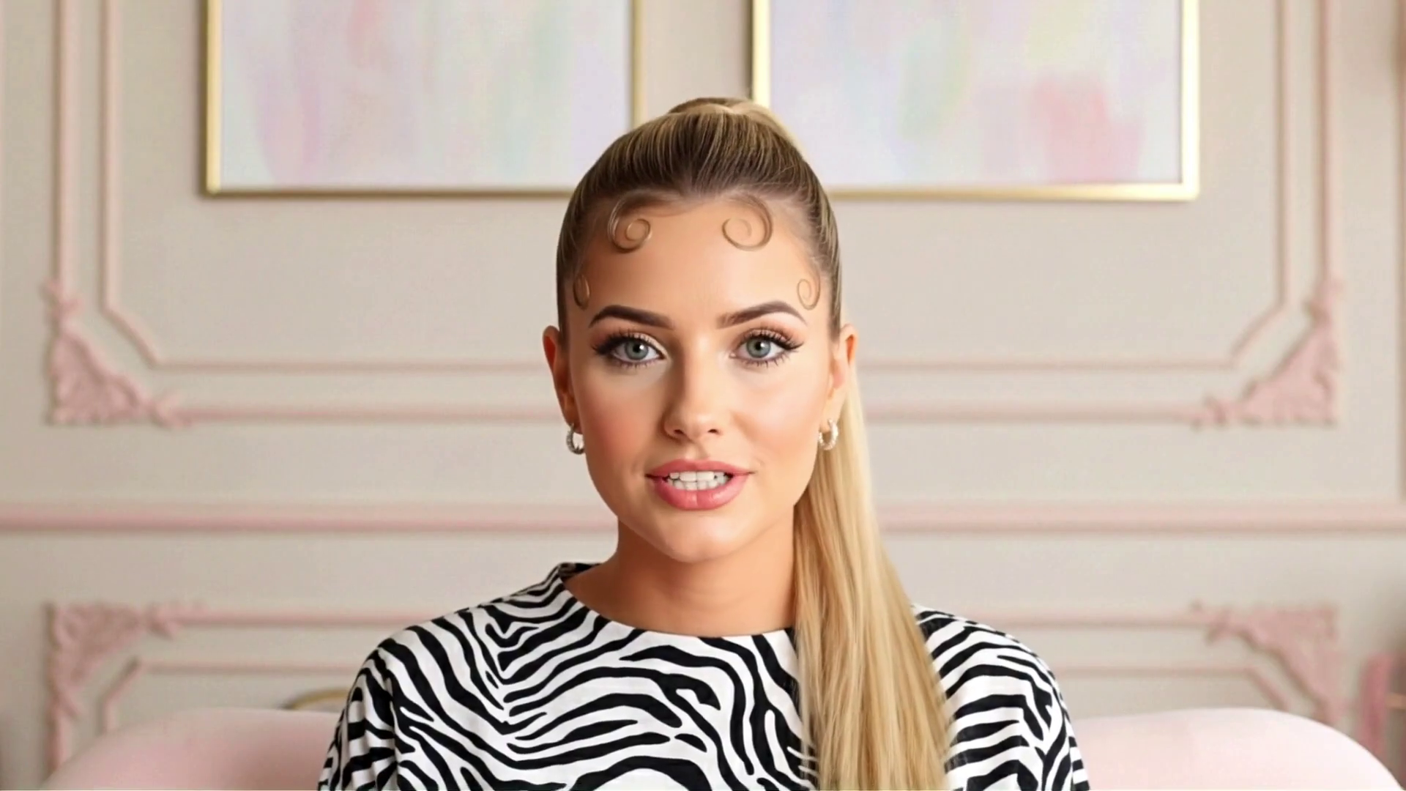
Switch to ChatGPT and enter a request reading "Prompts for different clothing, scene, and pose".
{"action": "type", "text": "Prompts for different "}
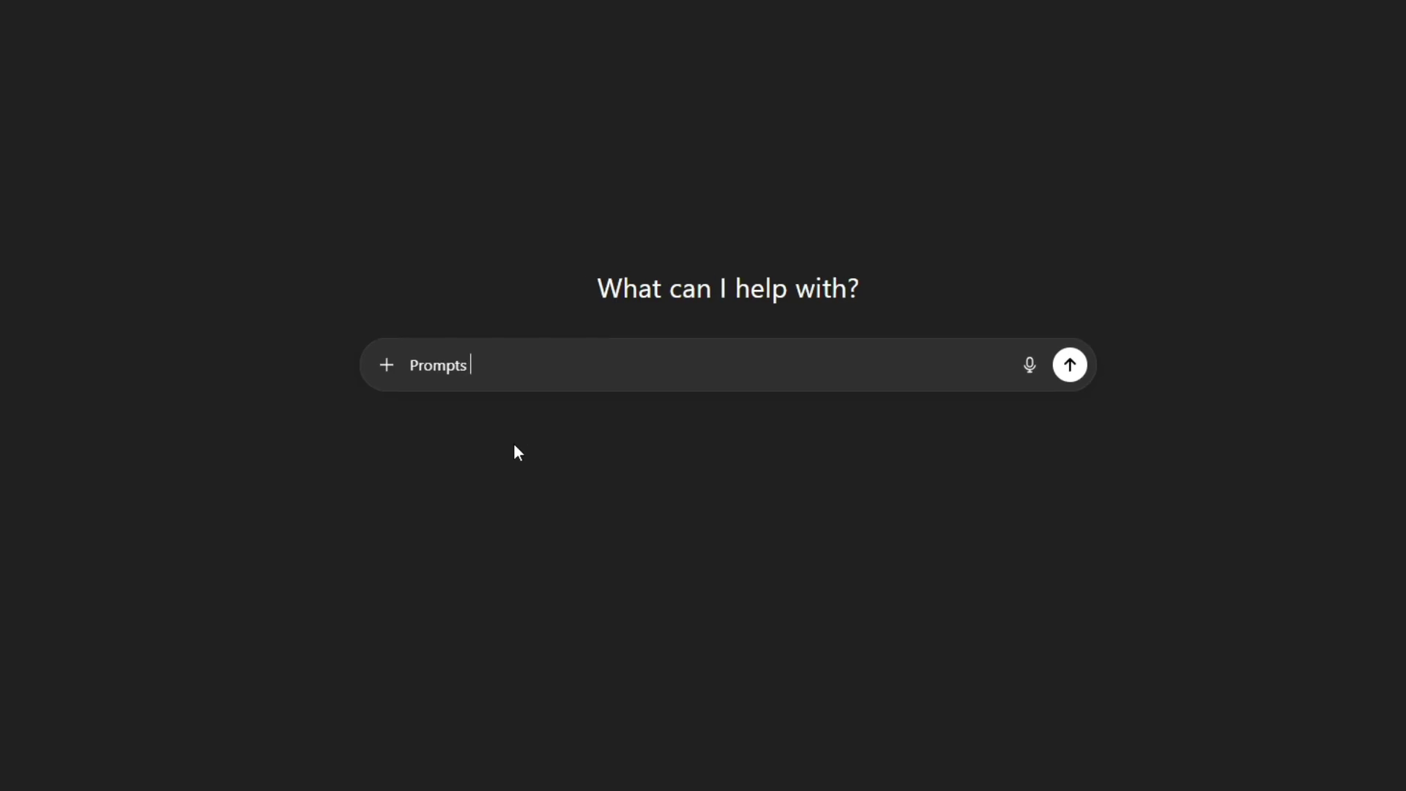
{"action": "type", "text": "clothing, scene, pose"}
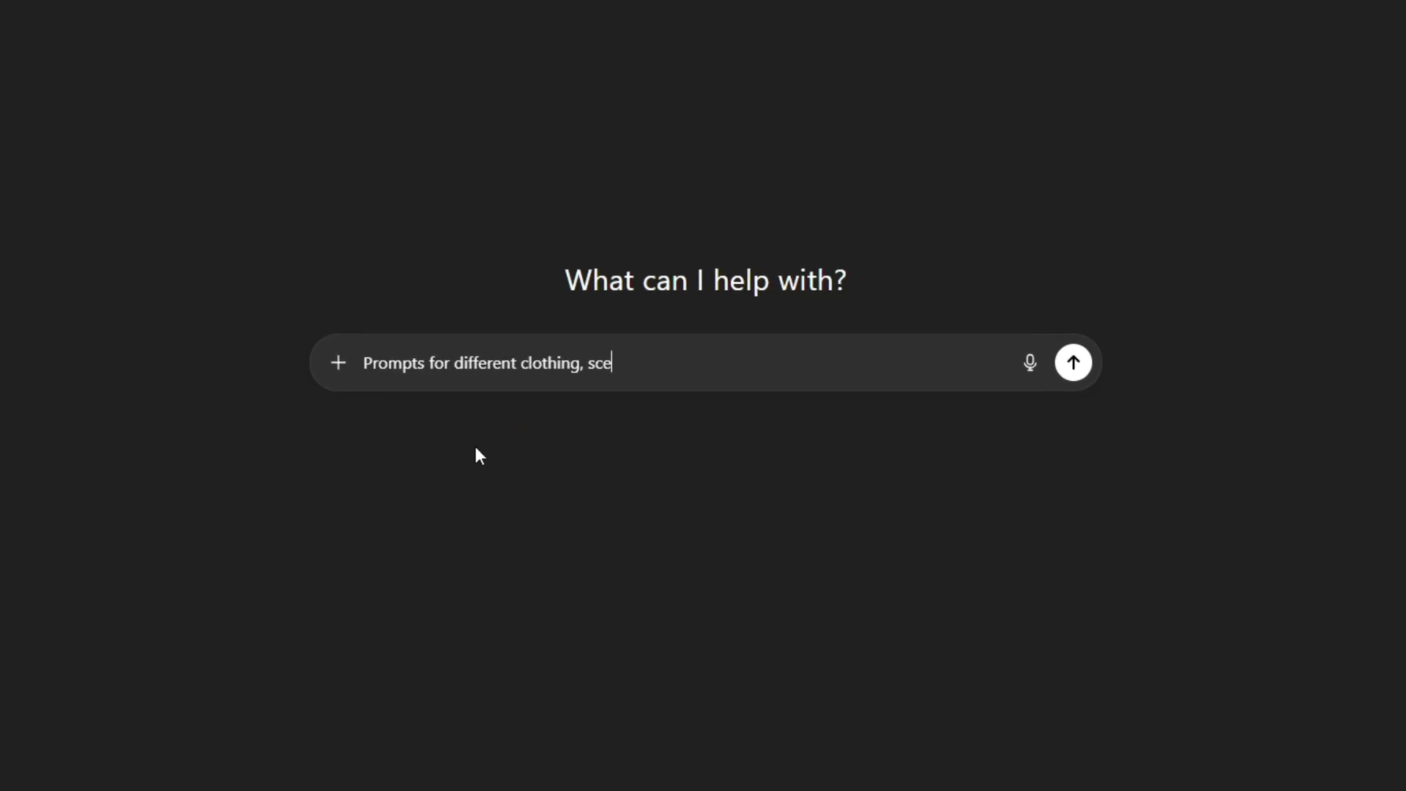
{"action": "key", "text": "Left"}
{"action": "key", "text": "Left"}
{"action": "type", "text": "adn"}
{"action": "key", "text": "Left"}
{"action": "key", "text": "Left"}
{"action": "key", "text": "BackSpace"}
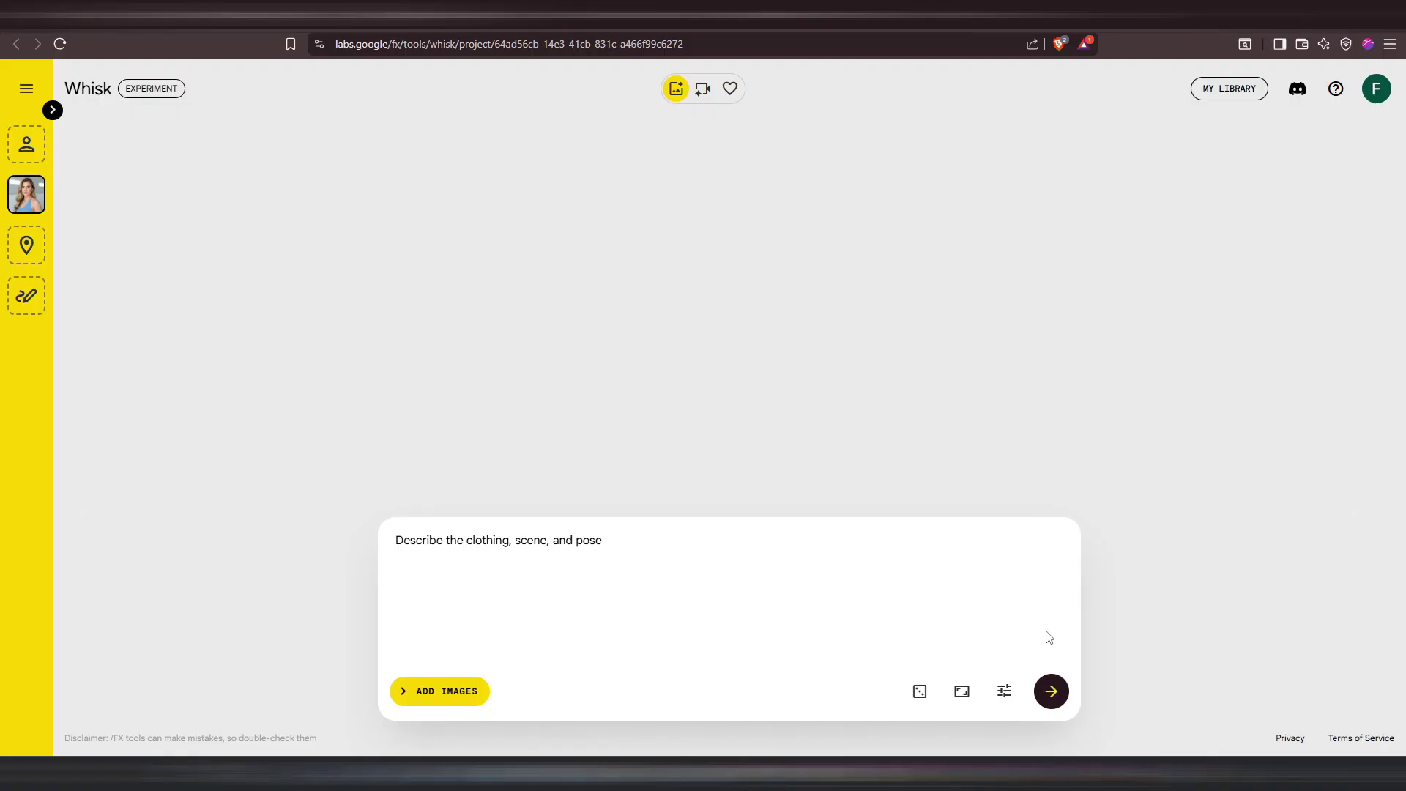
Switch to Whisk and check the aspect ratio options and the Seed and Precise Reference settings.
{"action": "left_click", "coordinate": [963, 693]}
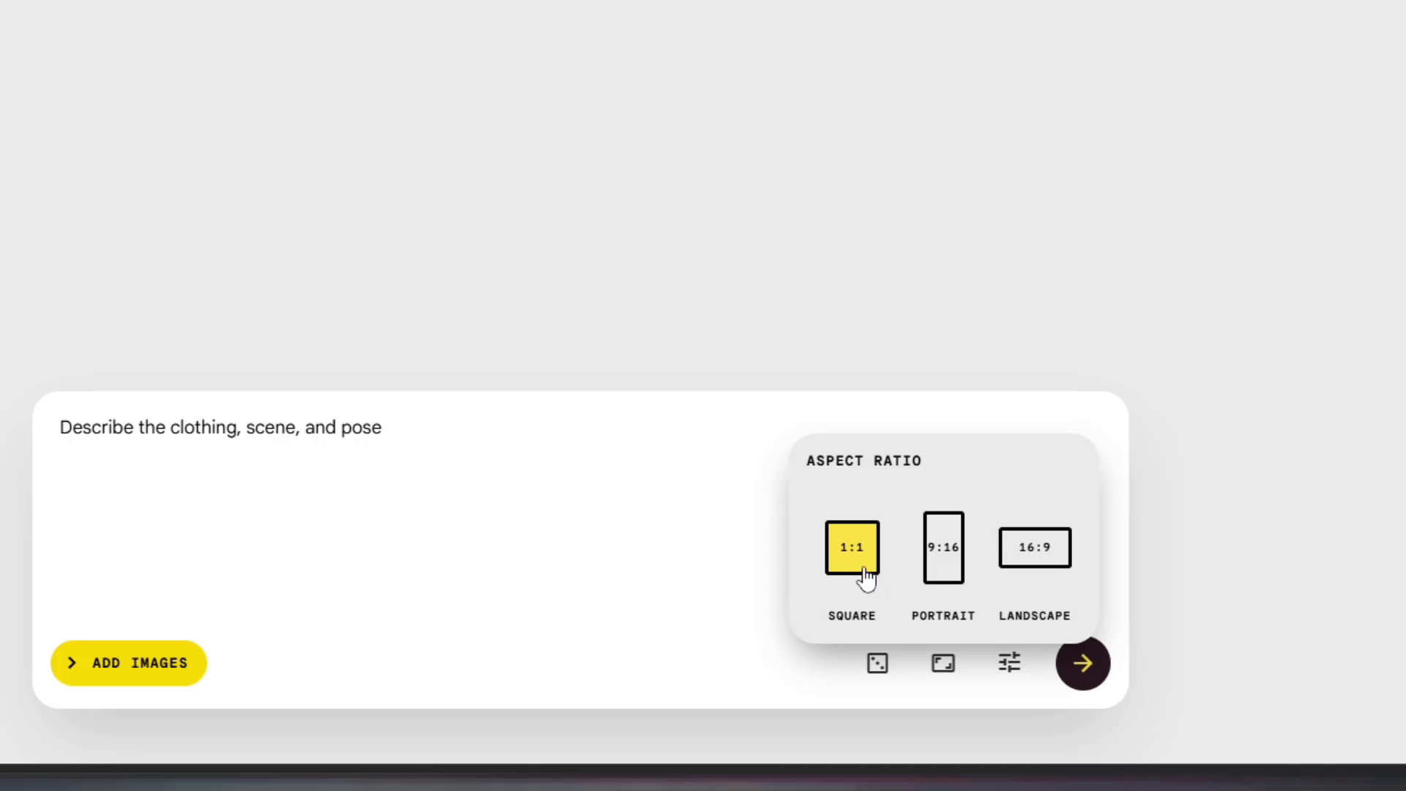
{"action": "left_click", "coordinate": [1011, 665]}
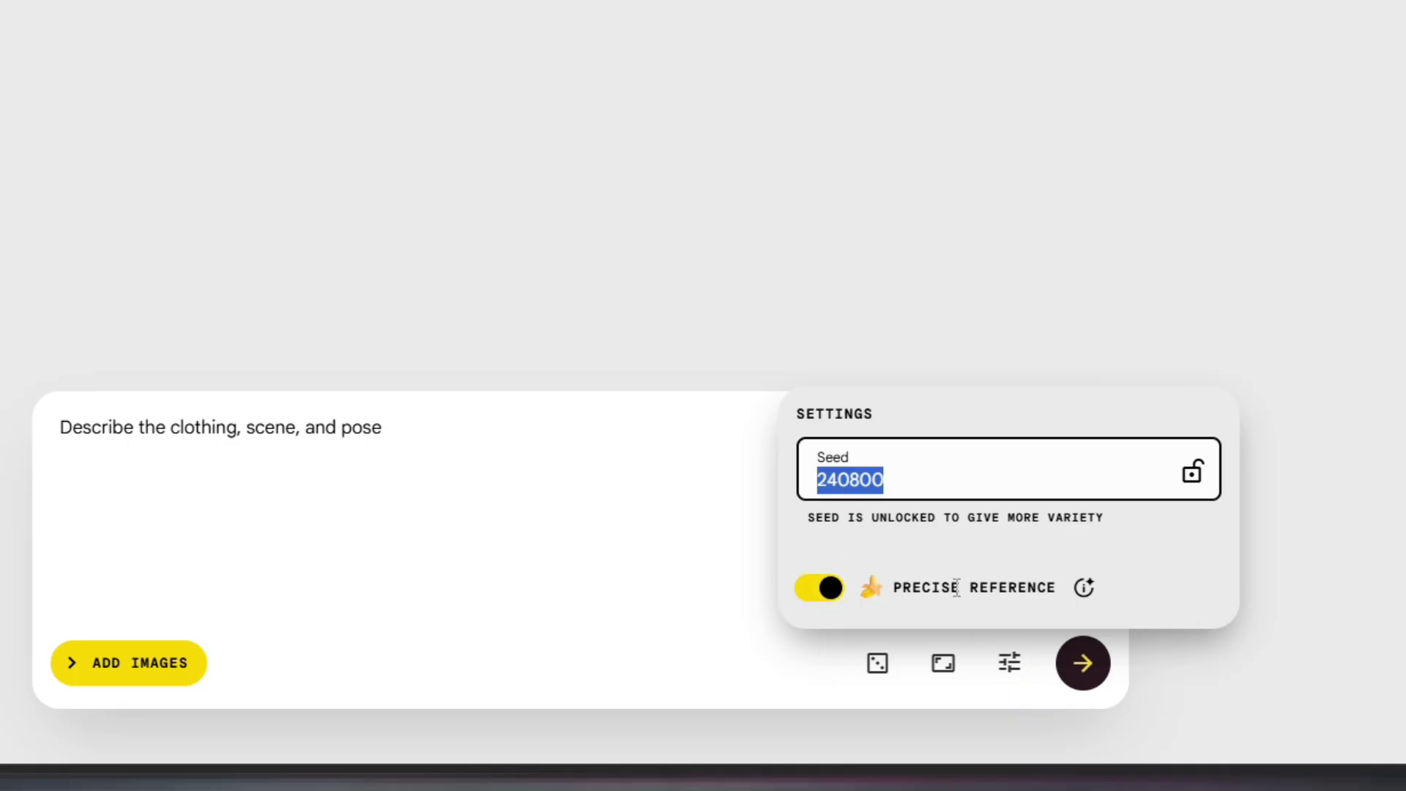
{"action": "mouse_move", "coordinate": [1081, 596]}
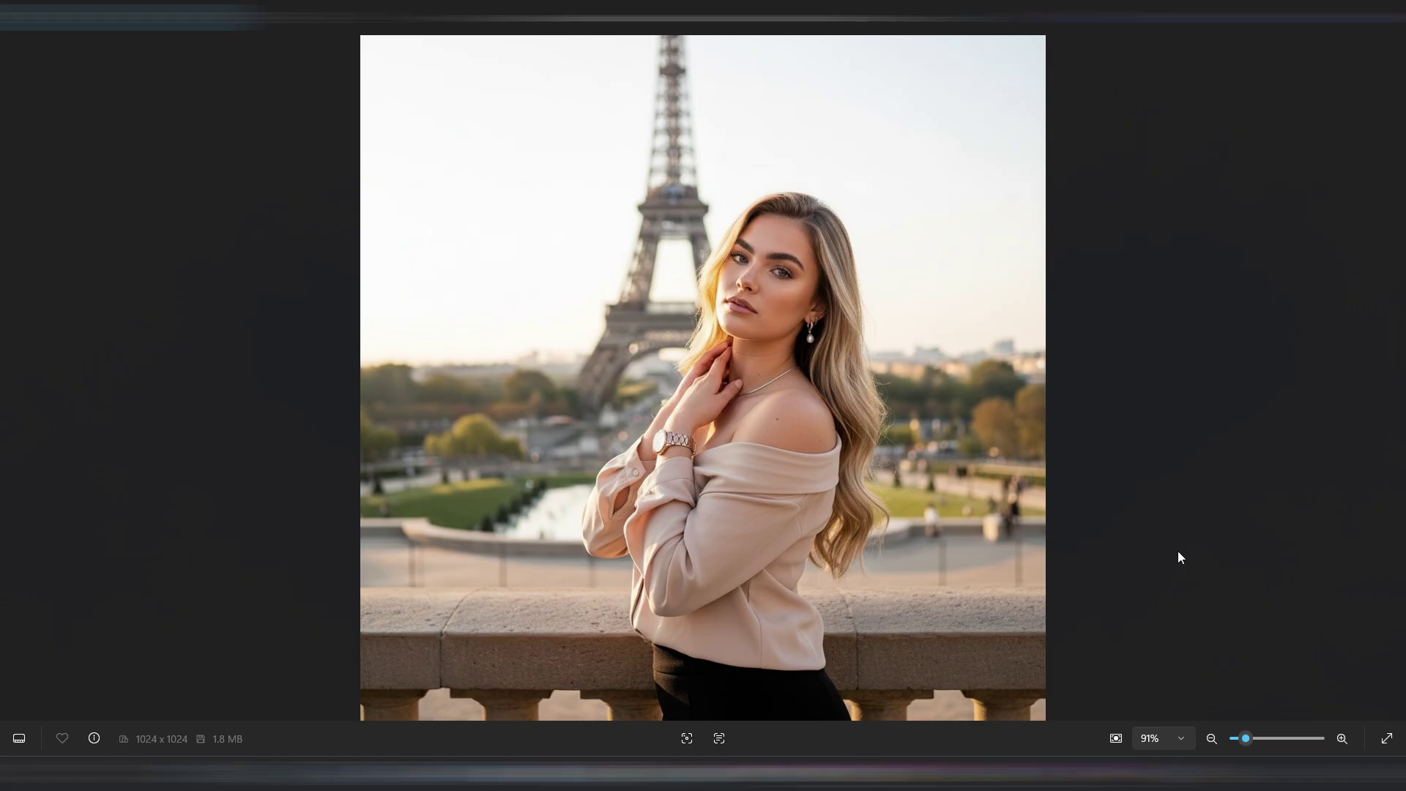
Compare the Eiffel Tower images with the original portrait and look through the other generated scenes in the project.
{"action": "scroll", "coordinate": [1177, 551], "scroll_direction": "up", "scroll_amount": 3}
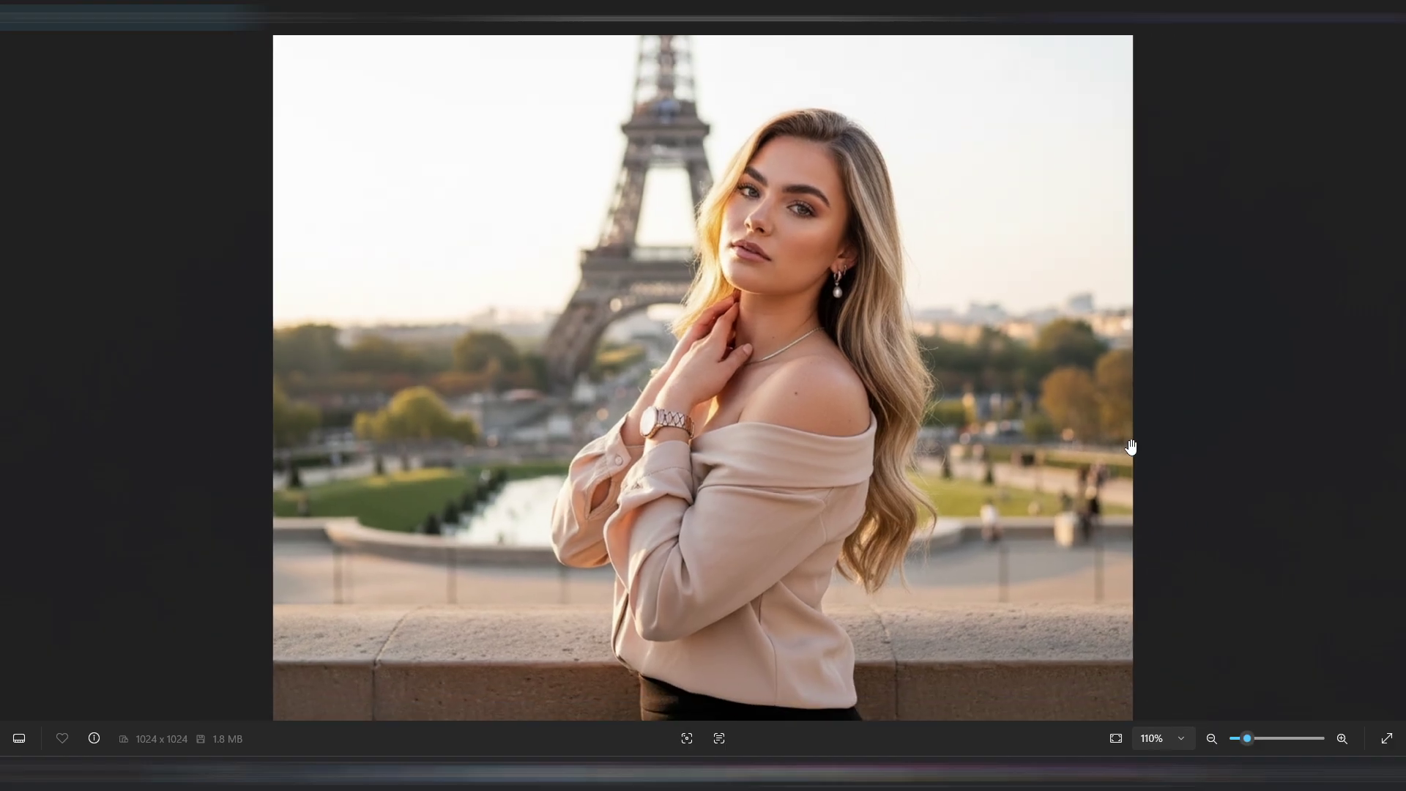
{"action": "mouse_move", "coordinate": [857, 707]}
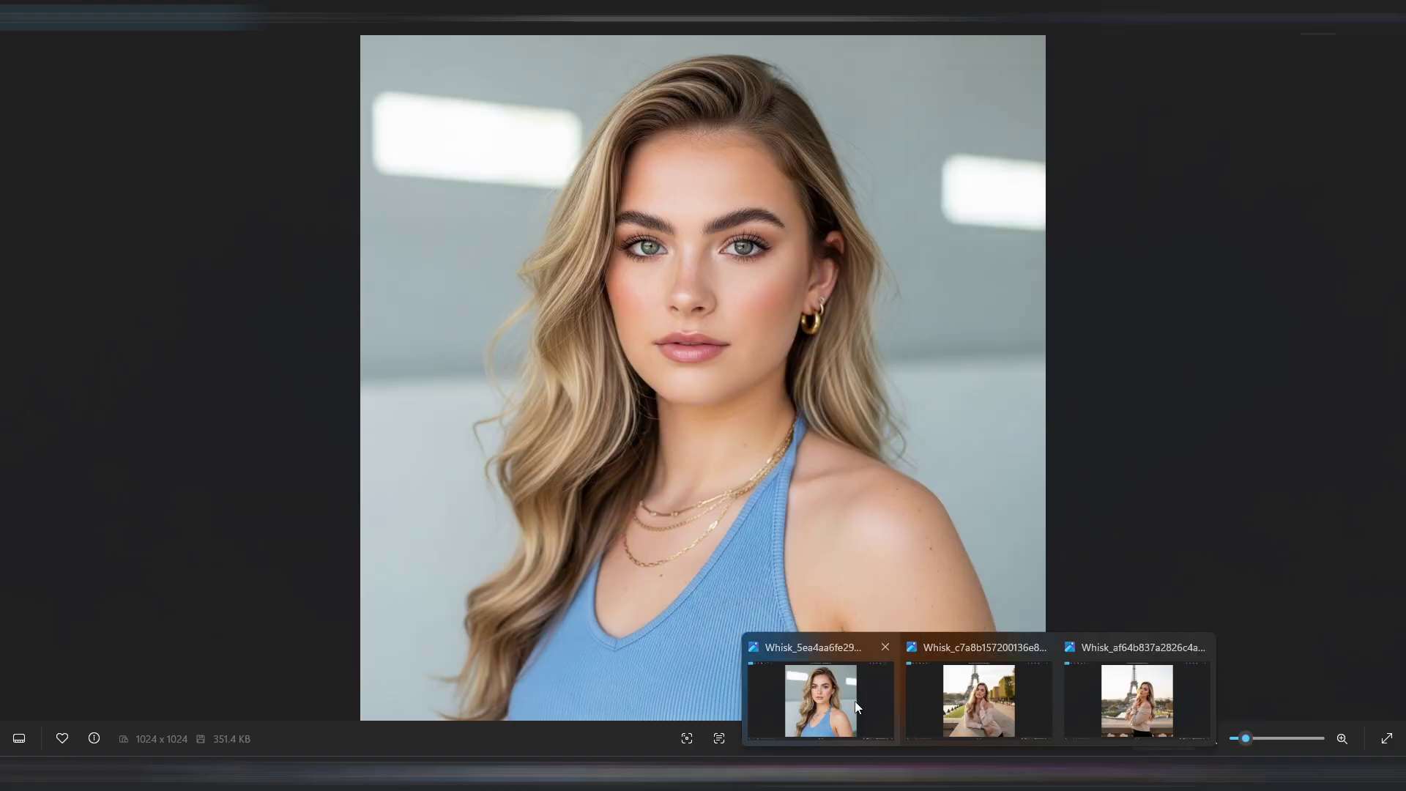
{"action": "mouse_move", "coordinate": [1024, 716]}
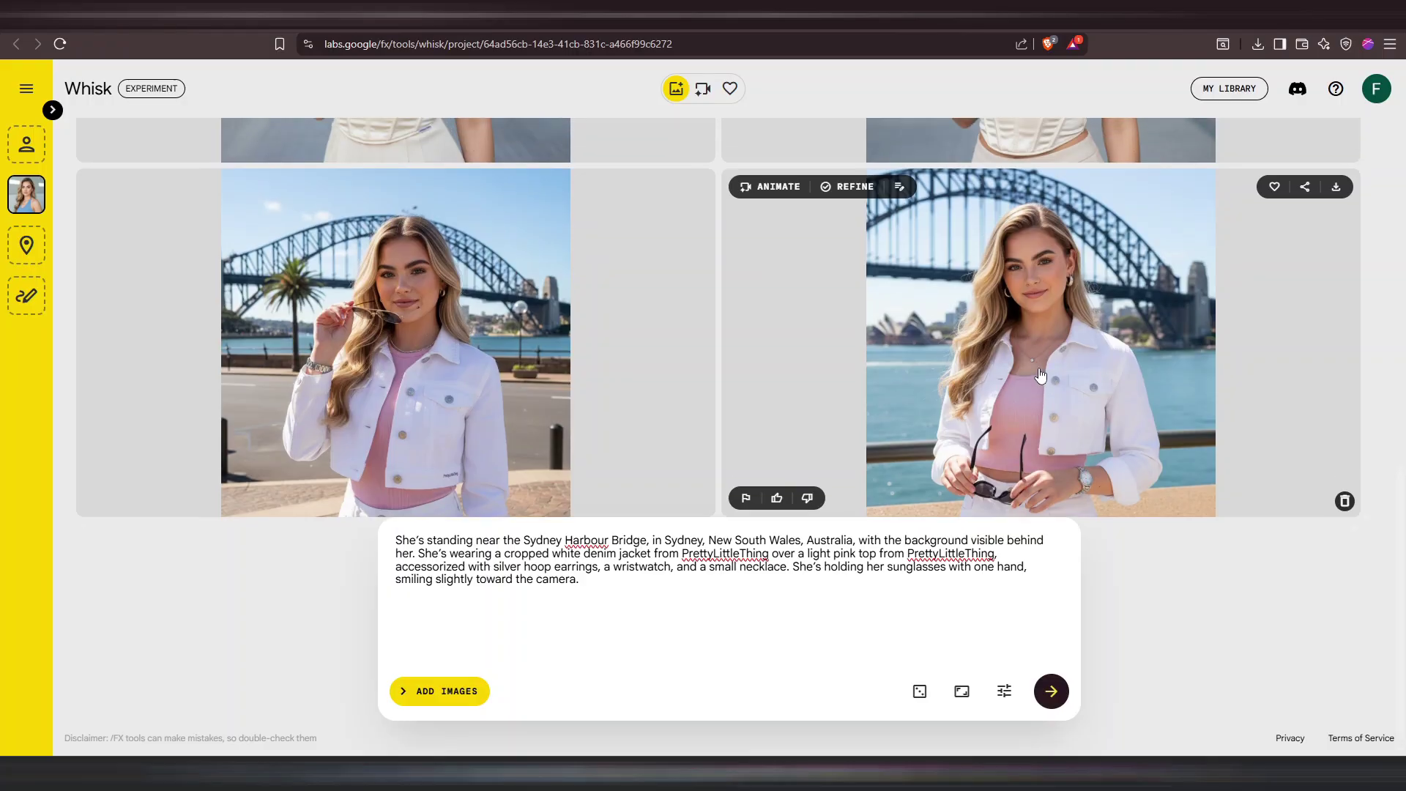
{"action": "scroll", "coordinate": [1041, 375], "scroll_direction": "up", "scroll_amount": 5}
{"action": "scroll", "coordinate": [1041, 375], "scroll_direction": "up", "scroll_amount": 10}
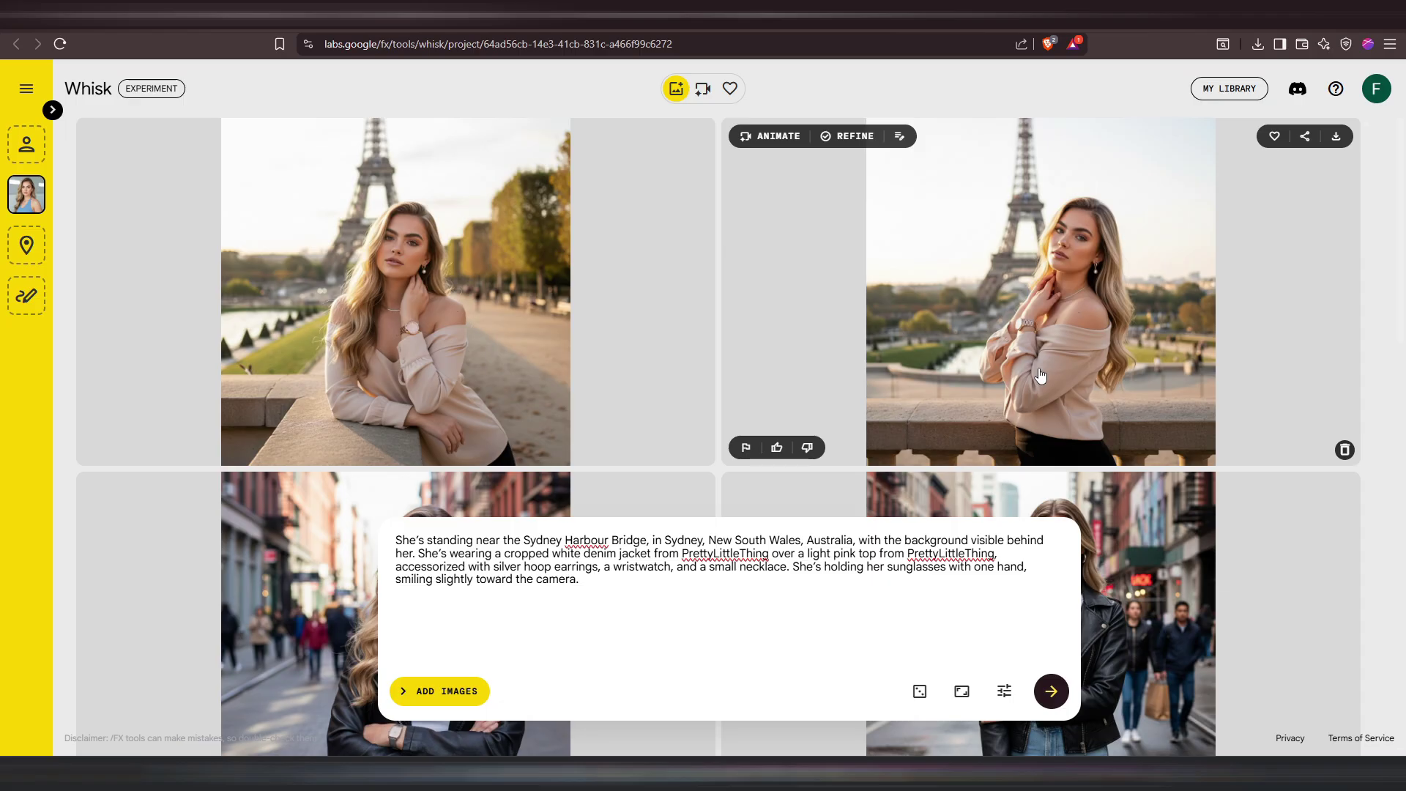
{"action": "scroll", "coordinate": [1041, 375], "scroll_direction": "up", "scroll_amount": 2}
Generate images from a prompt placing her on Soho street, New York, in a black leather jacket over a white crop top, arms lightly crossed.
{"action": "left_click", "coordinate": [1004, 691]}
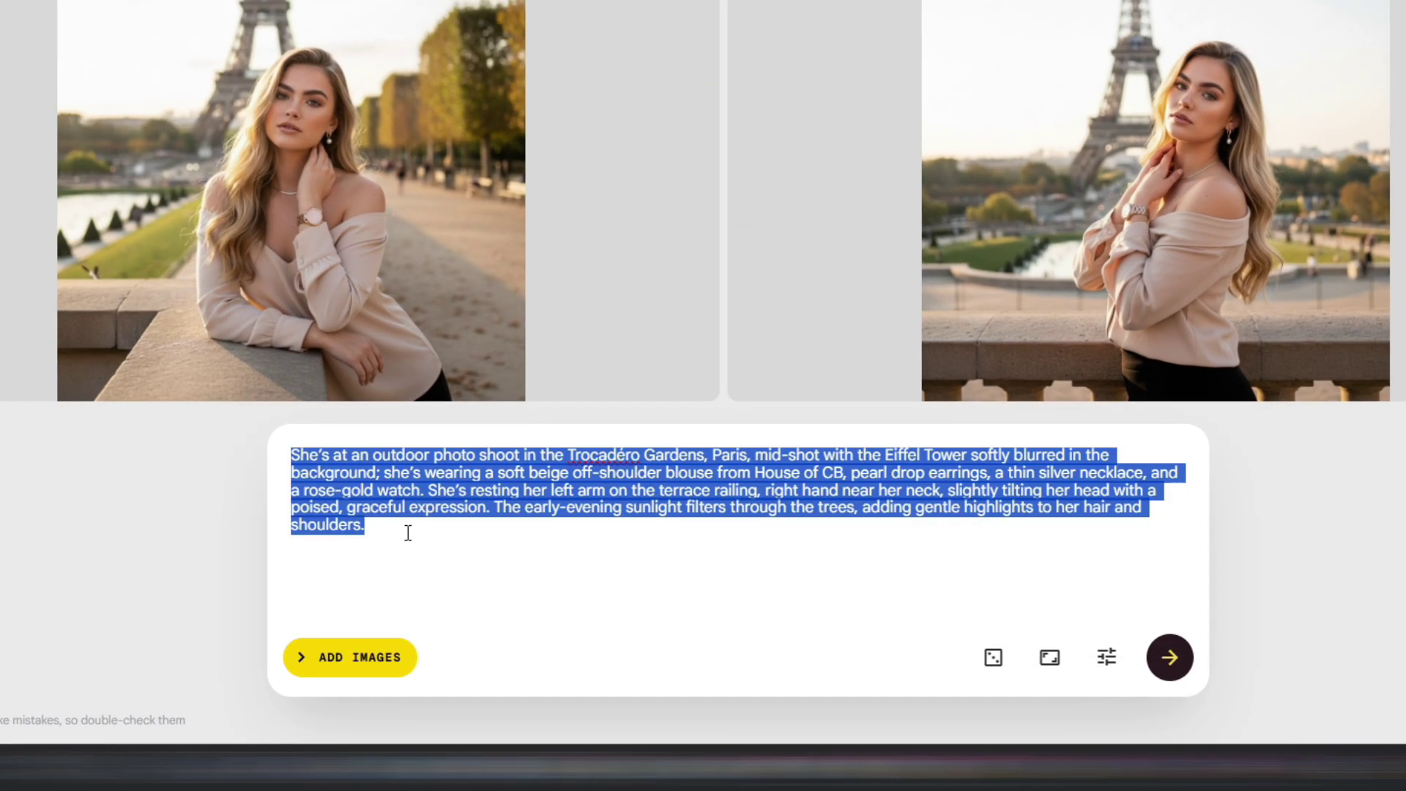
{"action": "type", "text": "She’s standing at the Soho street in New York, with the vibrant energy of the street clearly visible behind her. She’s wearing a black leather jacket over a white crop top, silver hoop earrings, a chain necklace, and a watch. Her arms are crossed lightly as she looks confidently at the camera."}
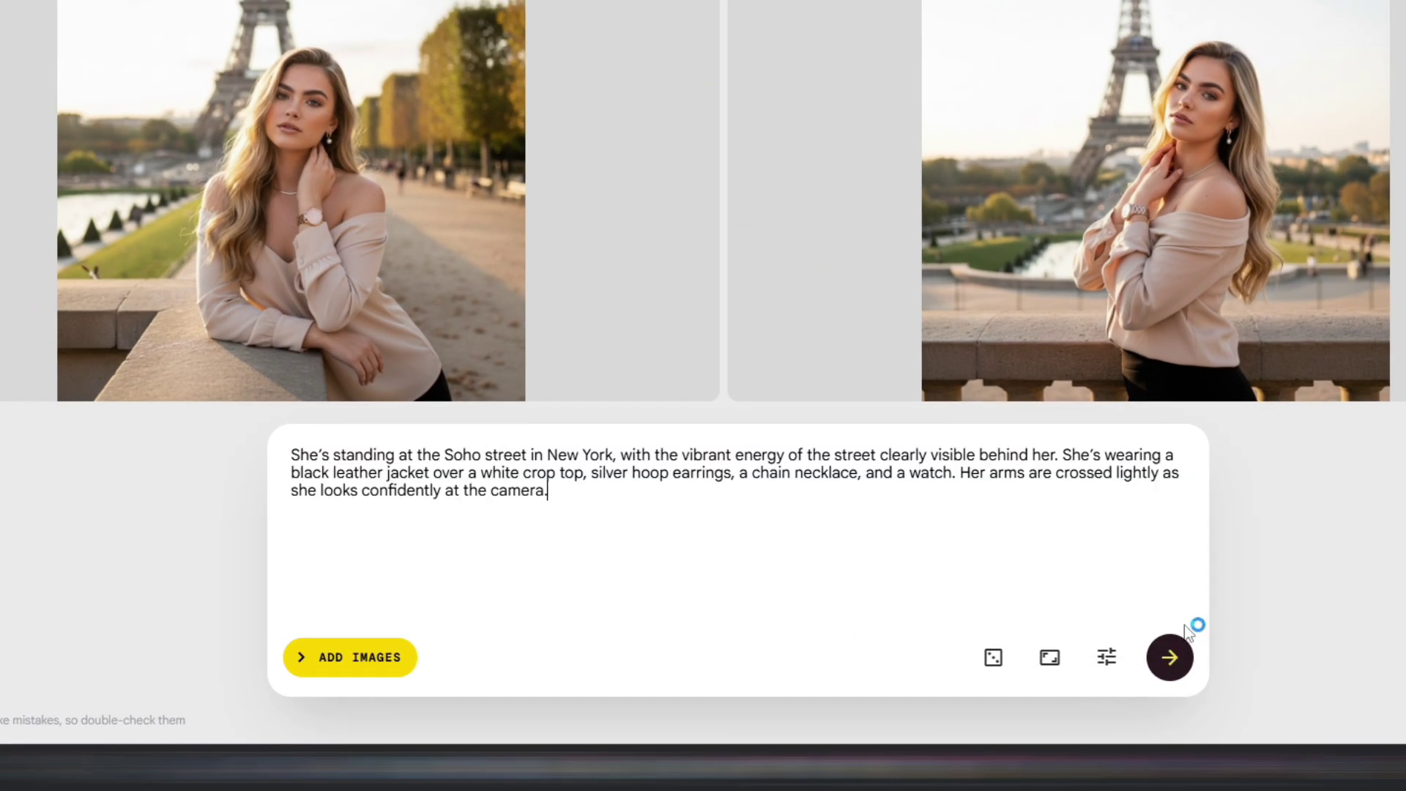
{"action": "left_click", "coordinate": [1170, 659]}
View the generated Soho street images at a larger size to inspect the face, outfit and background.
{"action": "left_click", "coordinate": [419, 200]}
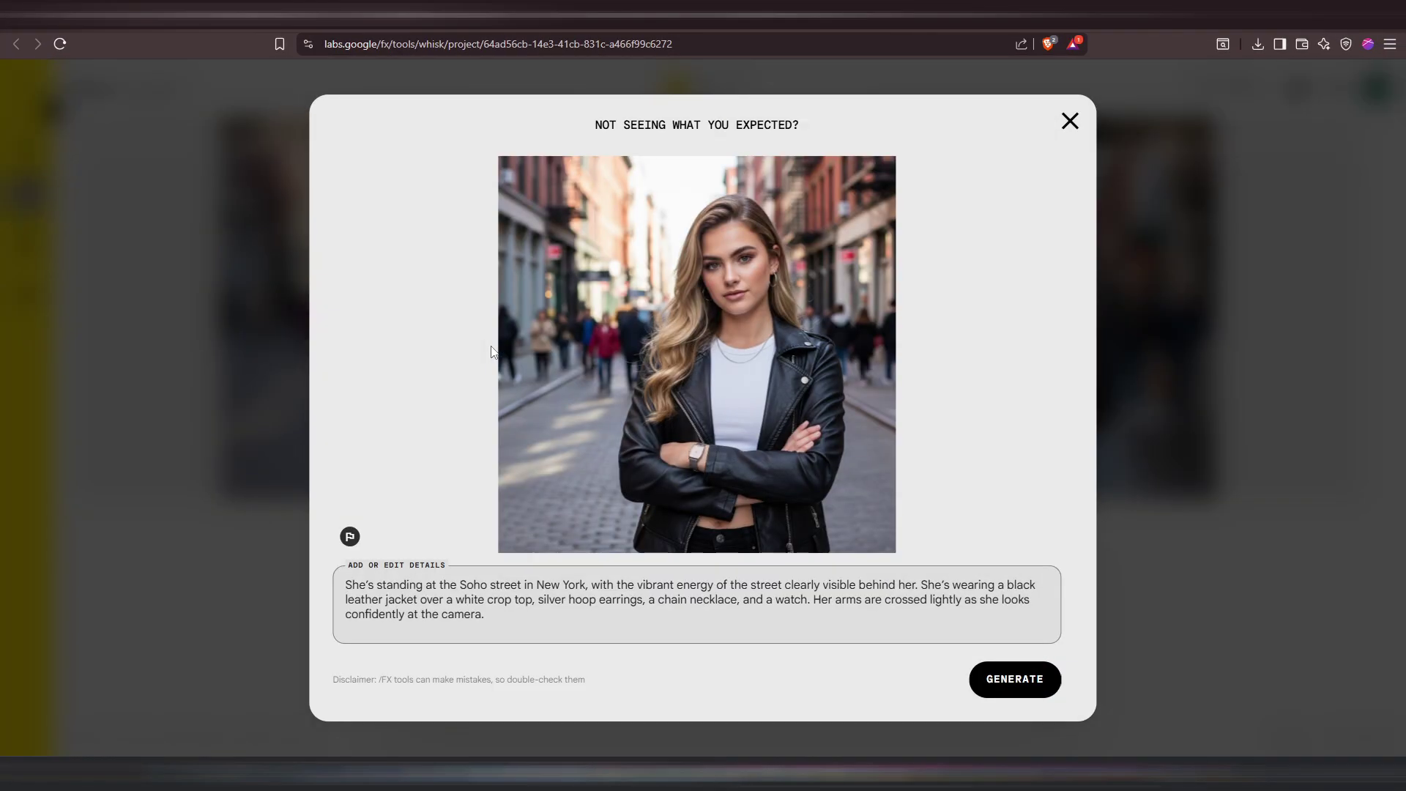
{"action": "left_click", "coordinate": [1070, 121]}
{"action": "left_click", "coordinate": [1097, 327]}
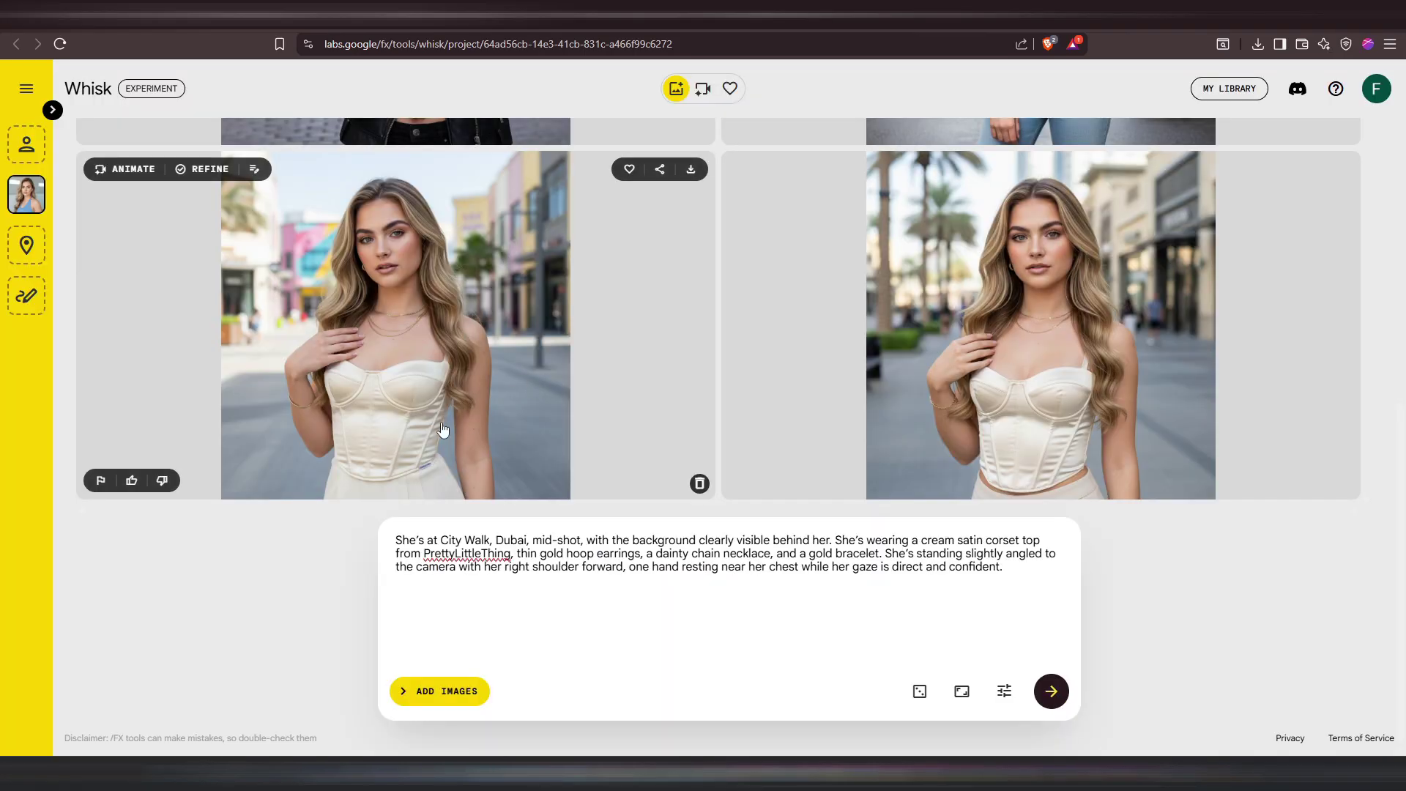
Generate images from a prompt placing her near the Sydney Harbour Bridge in a cropped white denim jacket over a light pink top, holding sunglasses.
{"action": "key", "text": "ctrl+a"}
{"action": "type", "text": "She’s standing near the Sydney Harbour Bridge, in Sydney, New South Wales, Australia, with the background visible behind her. She’s wearing a cropped white denim jacket from PrettyLittleThing over a light pink top from PrettyLittleThing, accessorized with silver hoop earrings, a wristwatch, and a small necklace. She’s holding her sunglasses with one hand, smiling slightly toward the camera."}
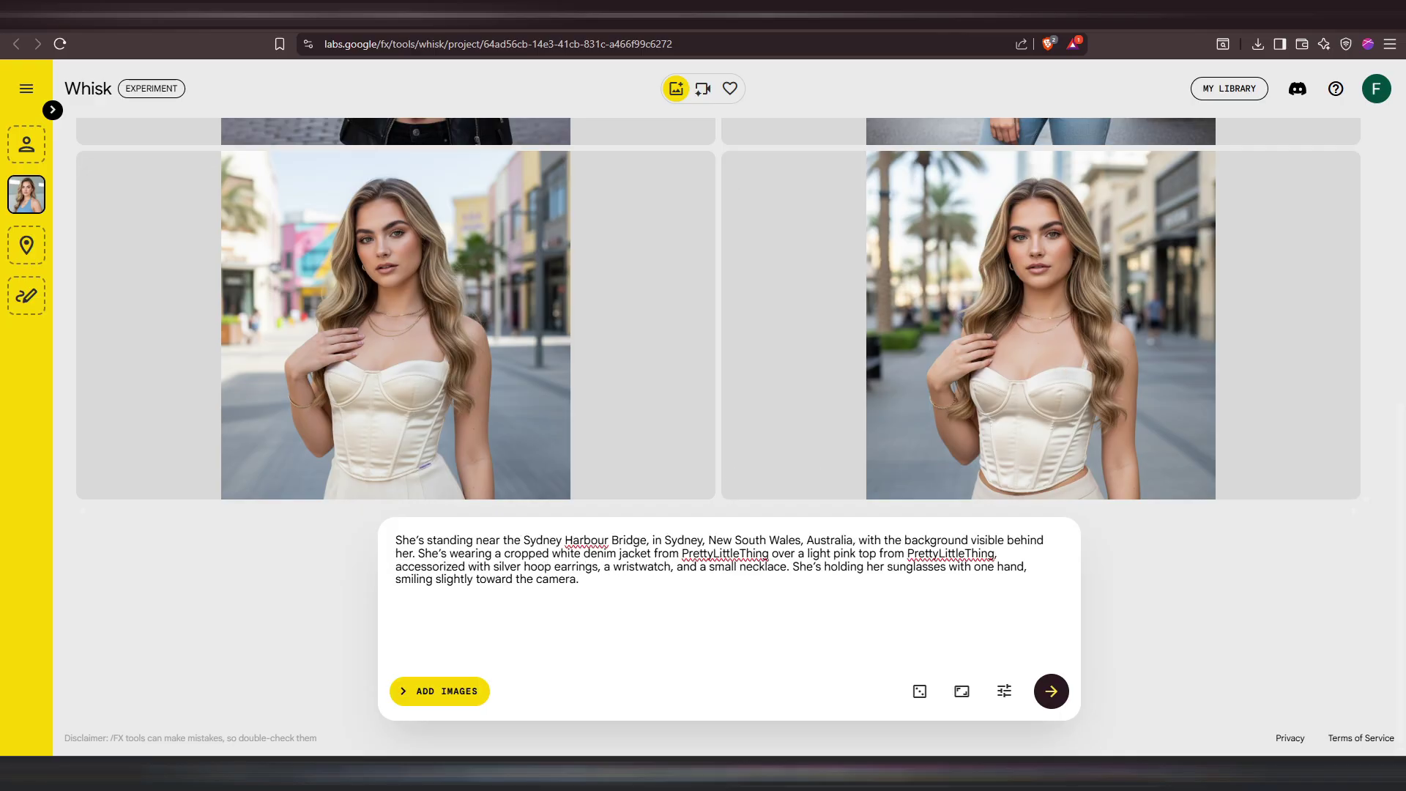
{"action": "key", "text": "Return"}
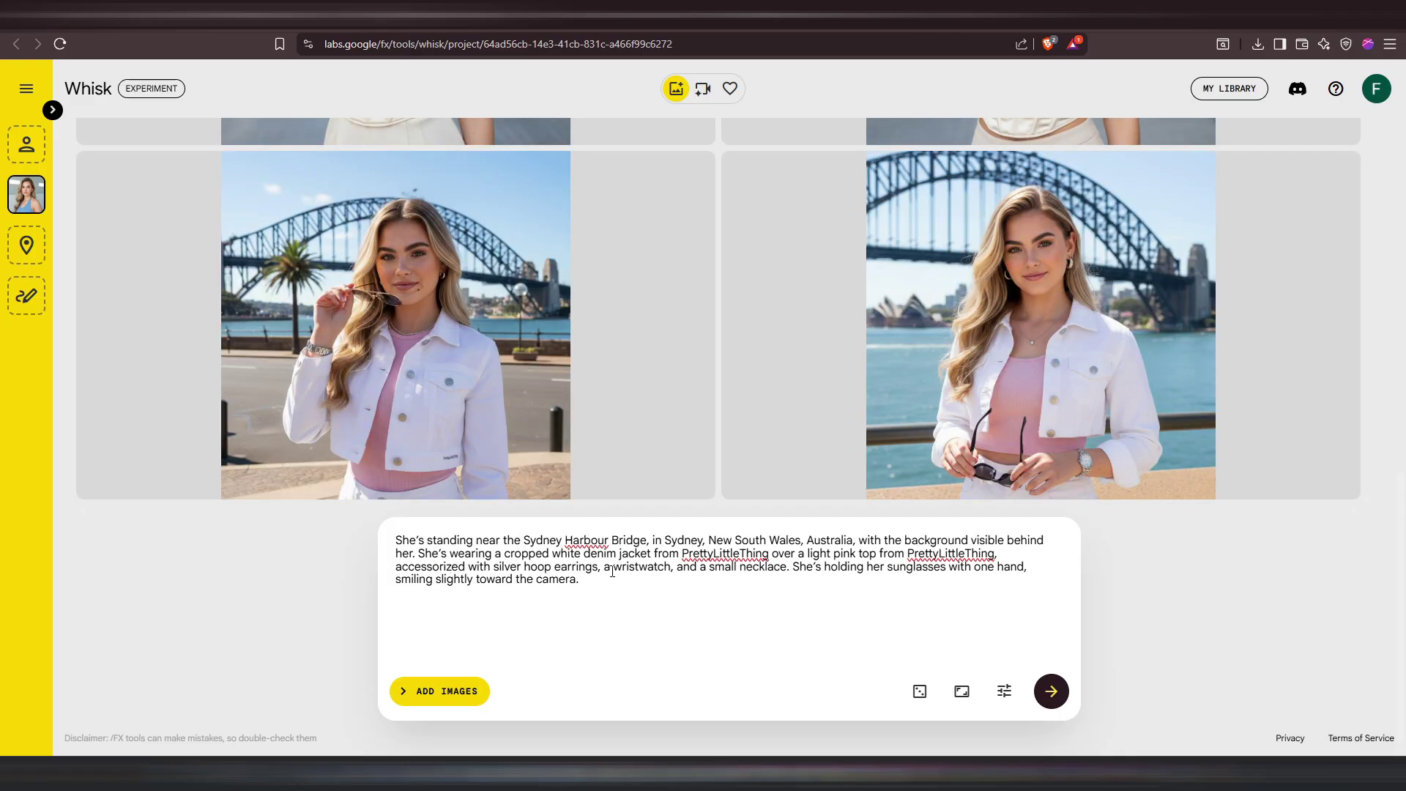
Look through the project's generated images to check the character's face, outfits and poses across the different locations.
{"action": "mouse_move", "coordinate": [468, 396]}
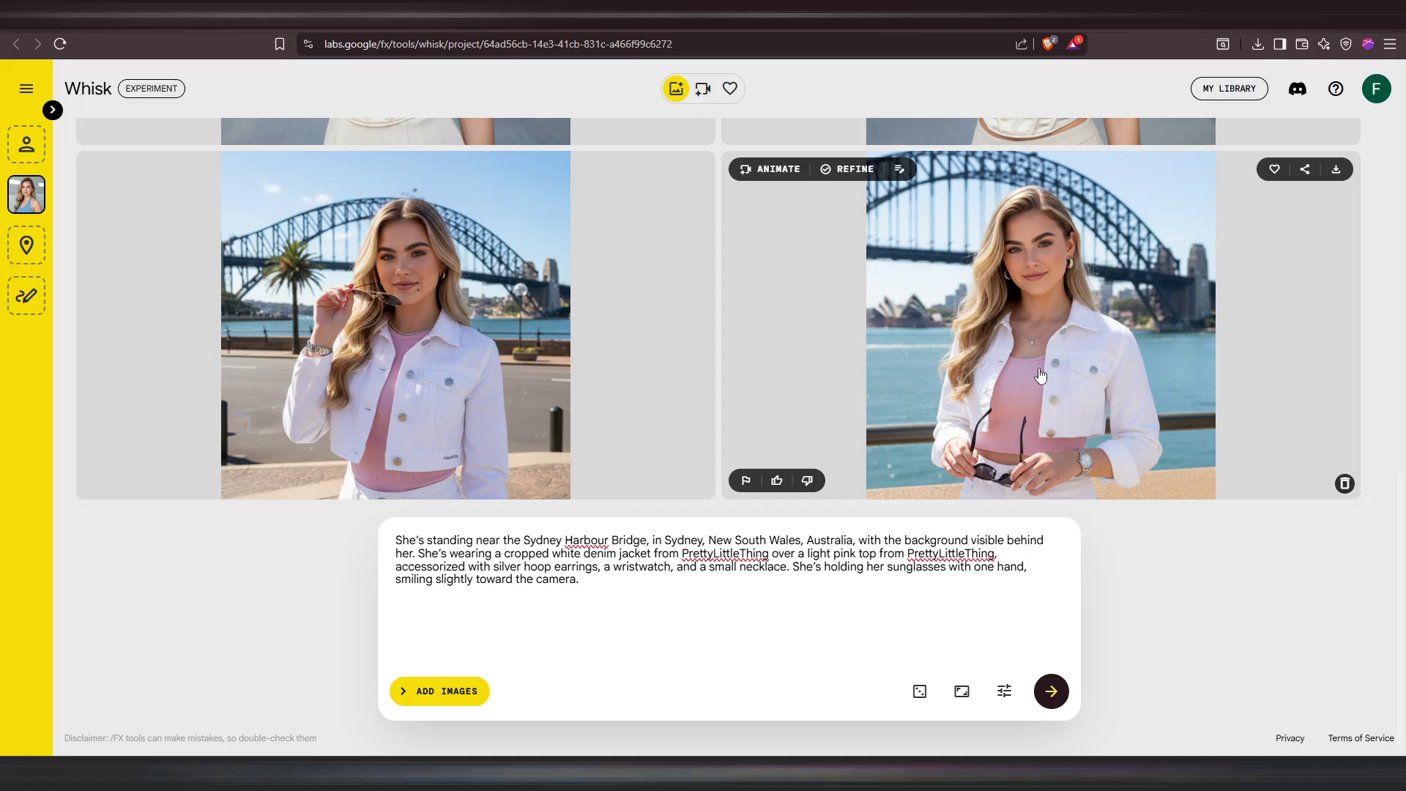
{"action": "scroll", "coordinate": [1040, 375], "scroll_direction": "up", "scroll_amount": 10}
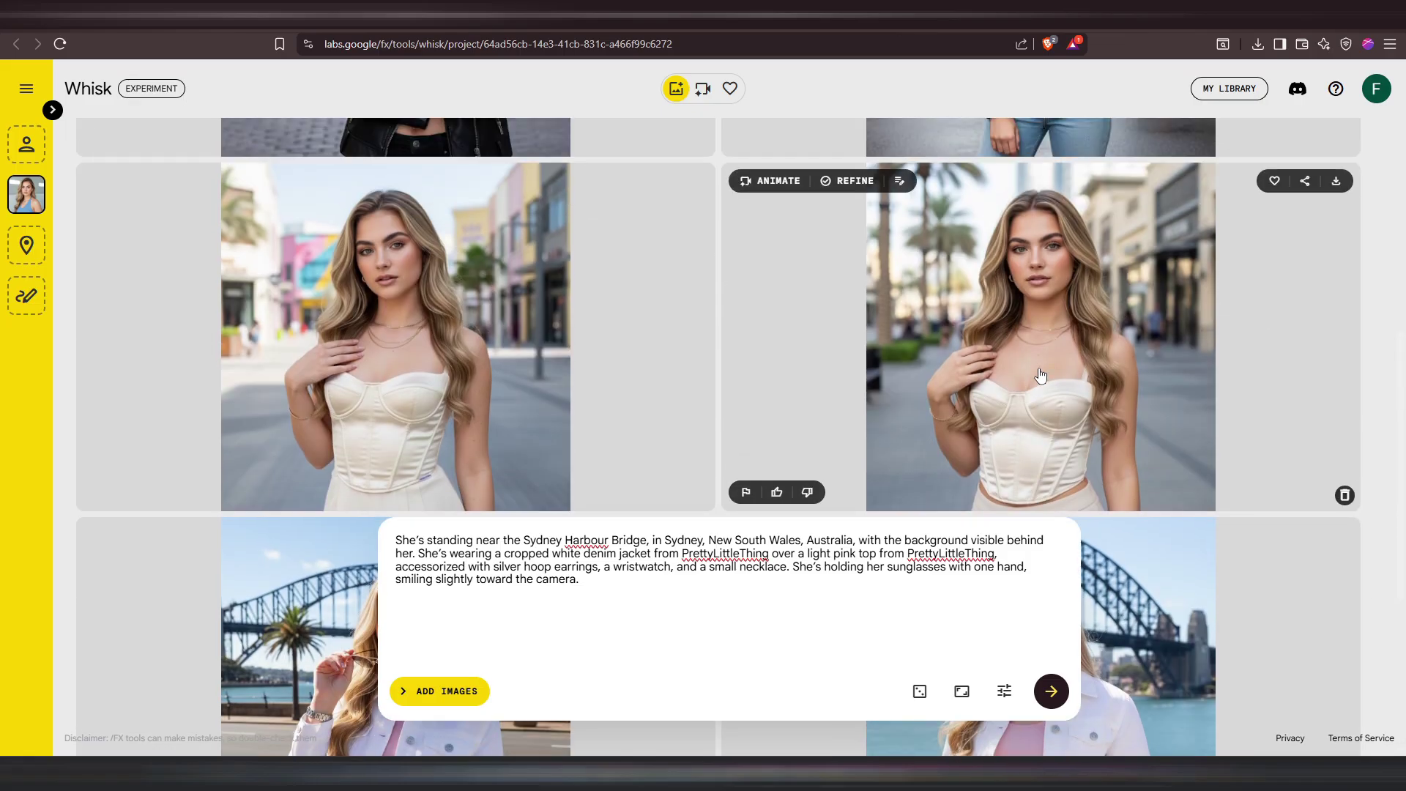
{"action": "scroll", "coordinate": [1087, 378], "scroll_direction": "down", "scroll_amount": 15}
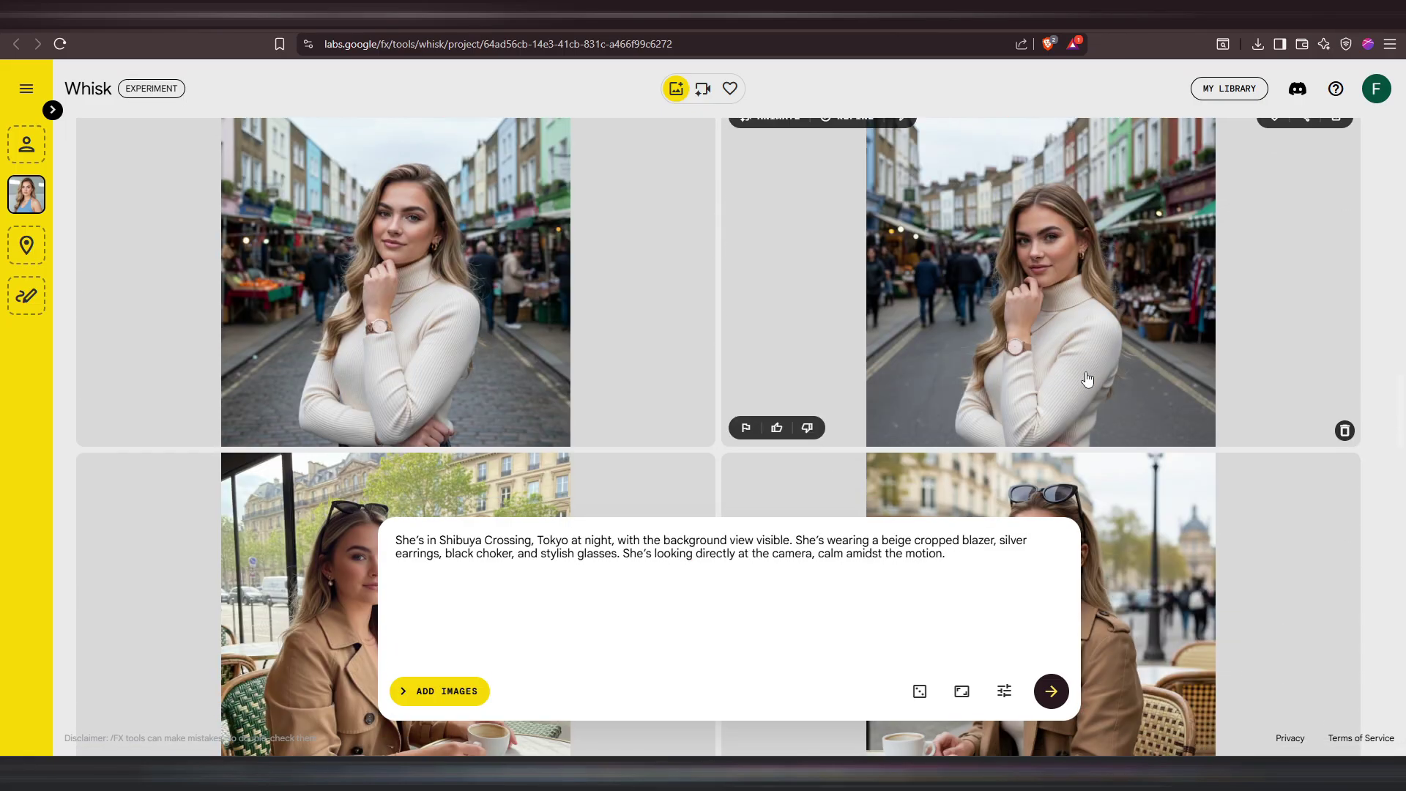
{"action": "scroll", "coordinate": [1087, 379], "scroll_direction": "down", "scroll_amount": 15}
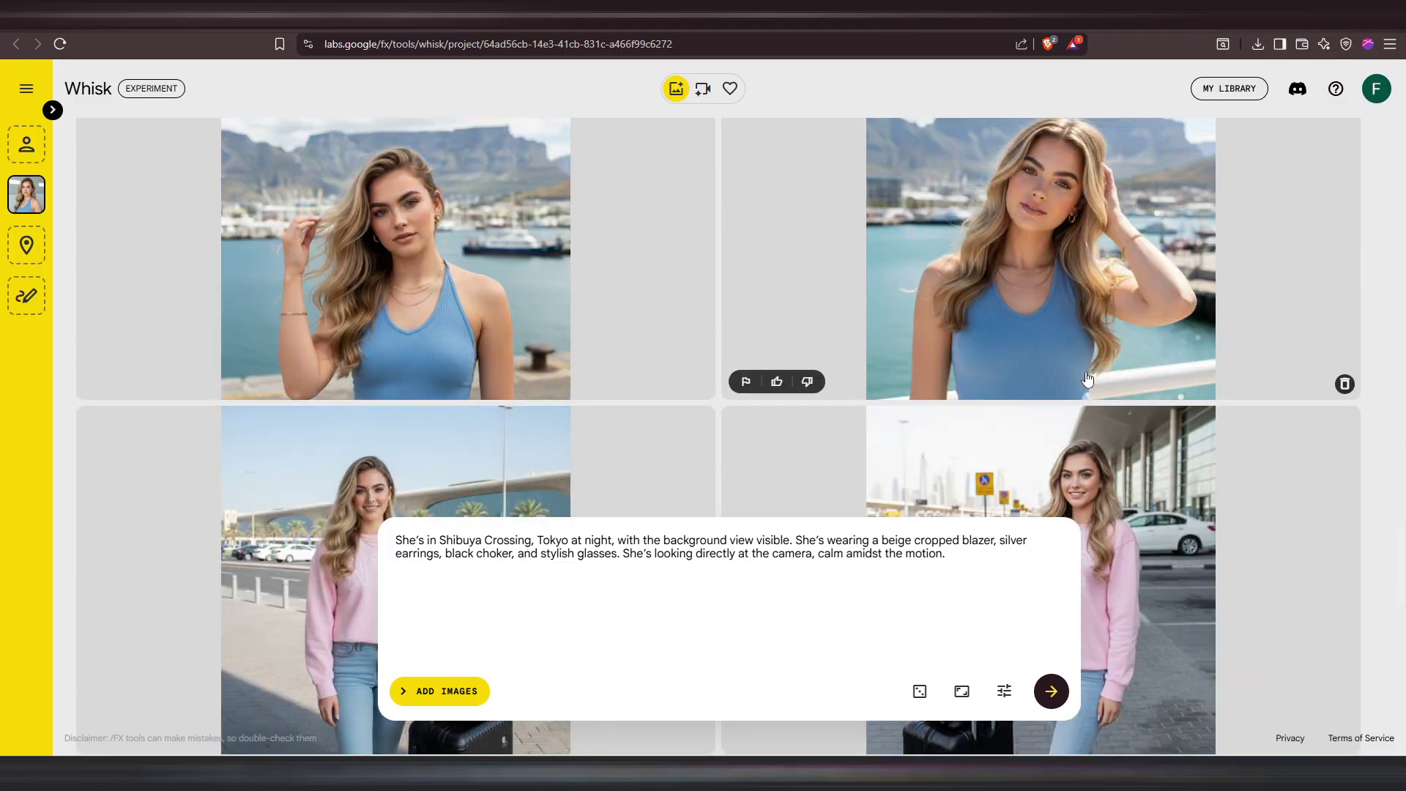
{"action": "scroll", "coordinate": [1087, 378], "scroll_direction": "down", "scroll_amount": 3}
{"action": "scroll", "coordinate": [1087, 379], "scroll_direction": "up", "scroll_amount": 10}
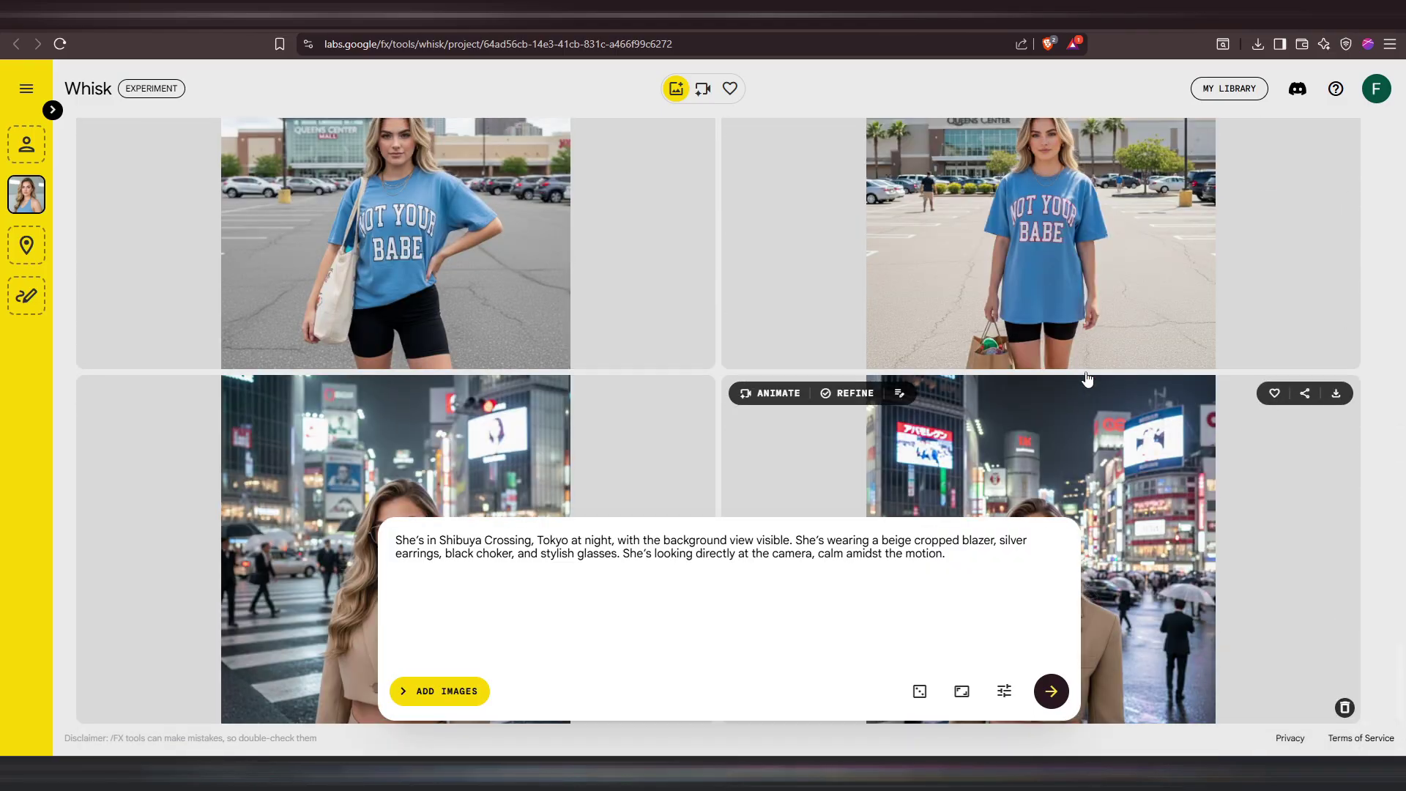
{"action": "scroll", "coordinate": [1087, 378], "scroll_direction": "up", "scroll_amount": 3}
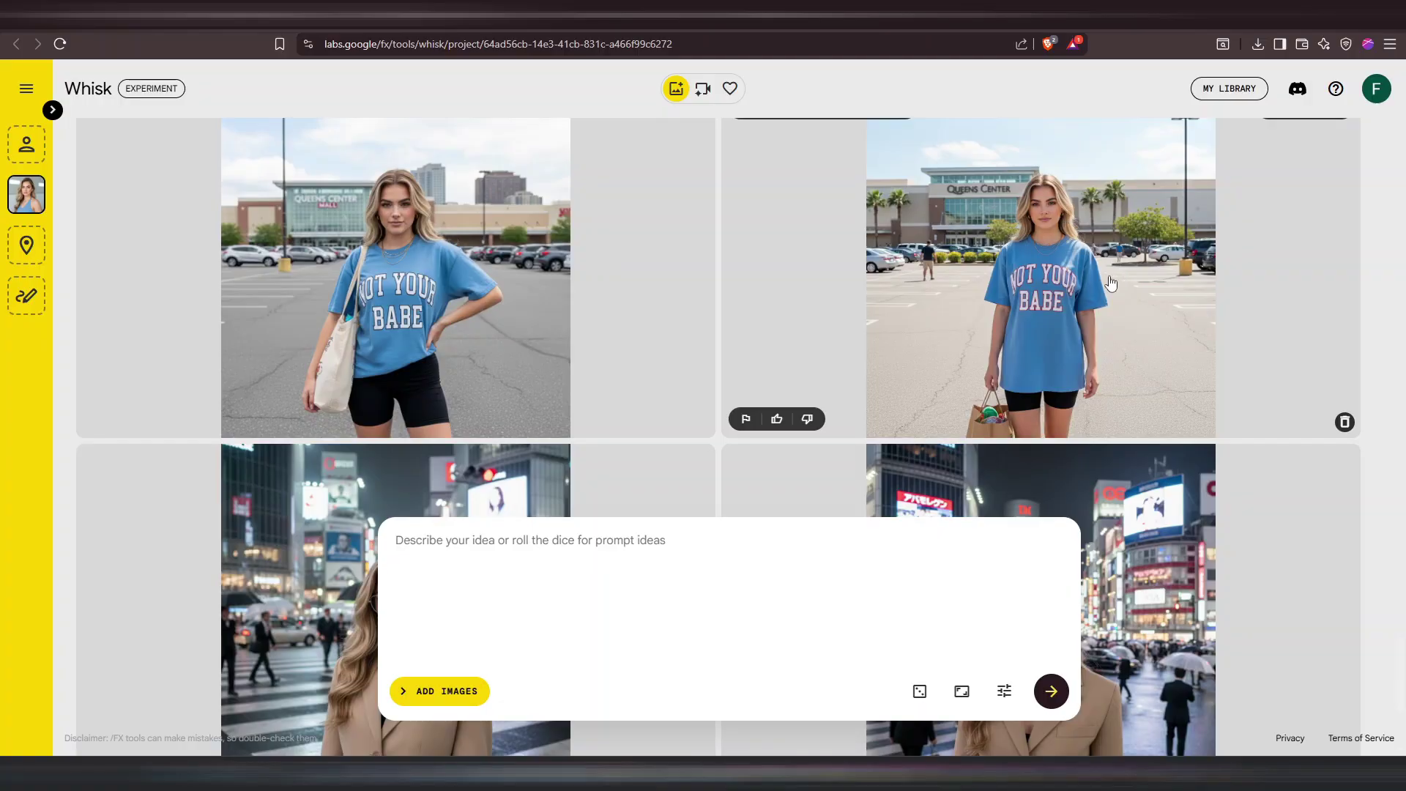
Refine the mall parking lot image with the shopping bag using the edit prompt 'Change her pose to a cute one.'.
{"action": "left_click", "coordinate": [1044, 311]}
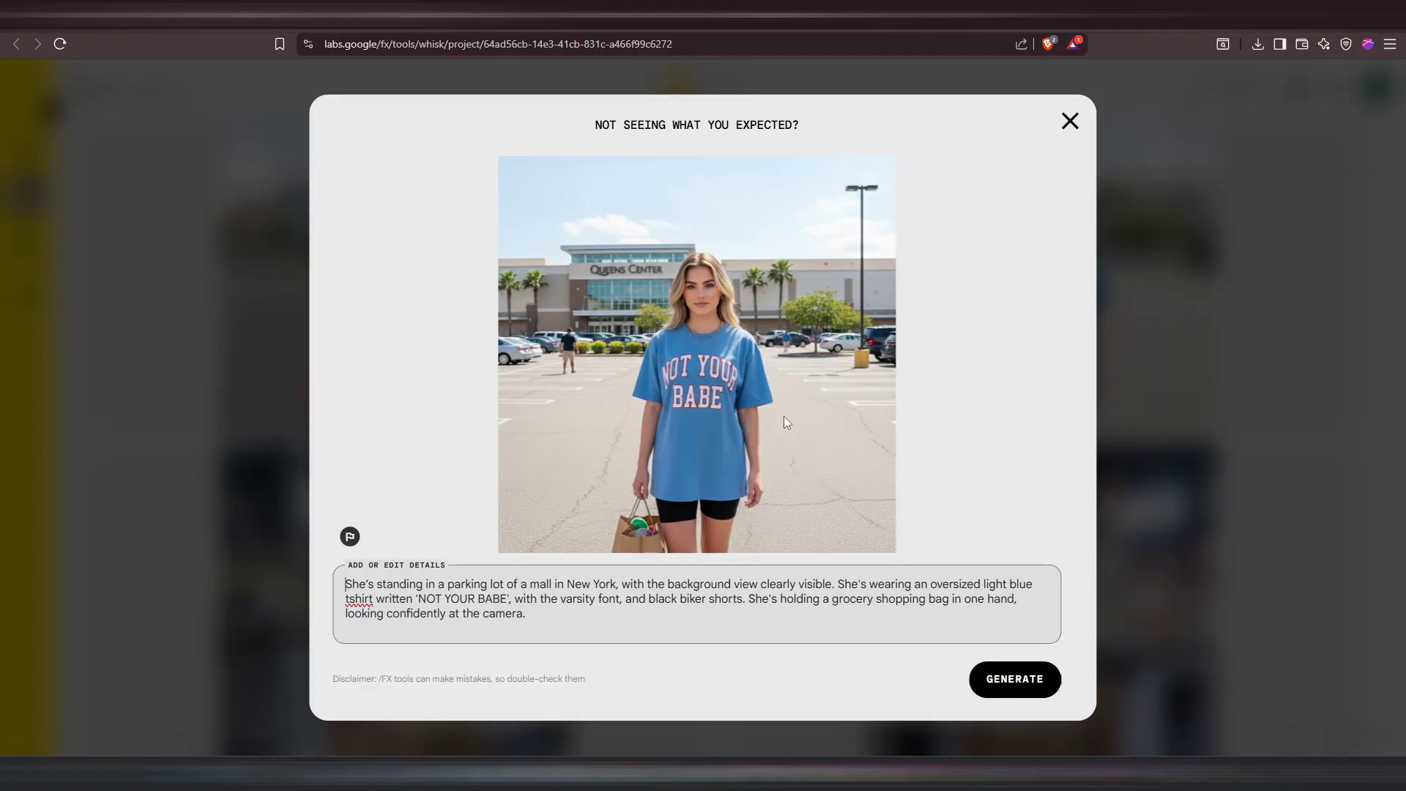
{"action": "left_click", "coordinate": [335, 586]}
{"action": "key", "text": "ctrl+a"}
{"action": "type", "text": "c"}
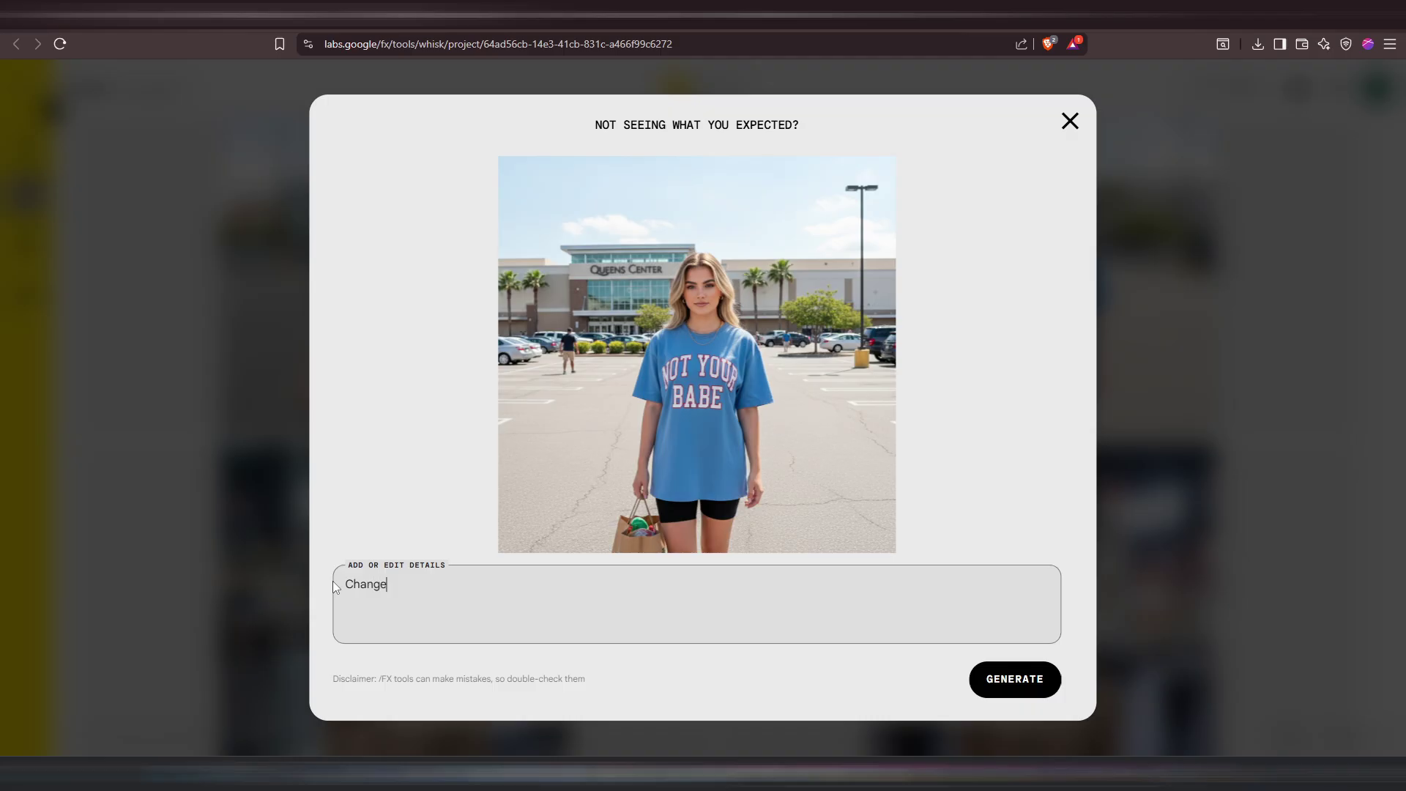
{"action": "type", "text": "hange her pose to a cute one."}
{"action": "left_click", "coordinate": [990, 672]}
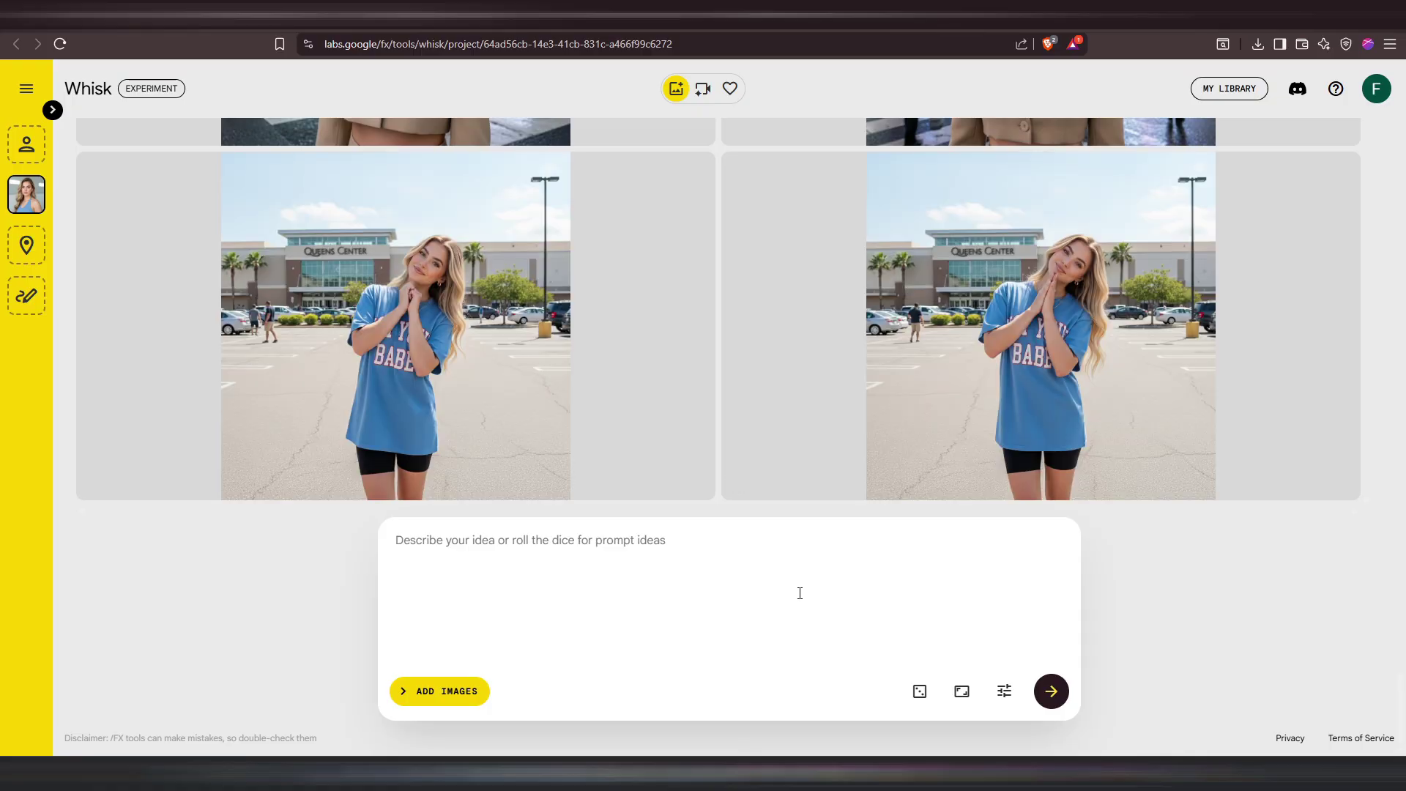
View the two generated cute-pose images at a larger size to check the face, outfit and background.
{"action": "left_click", "coordinate": [496, 324]}
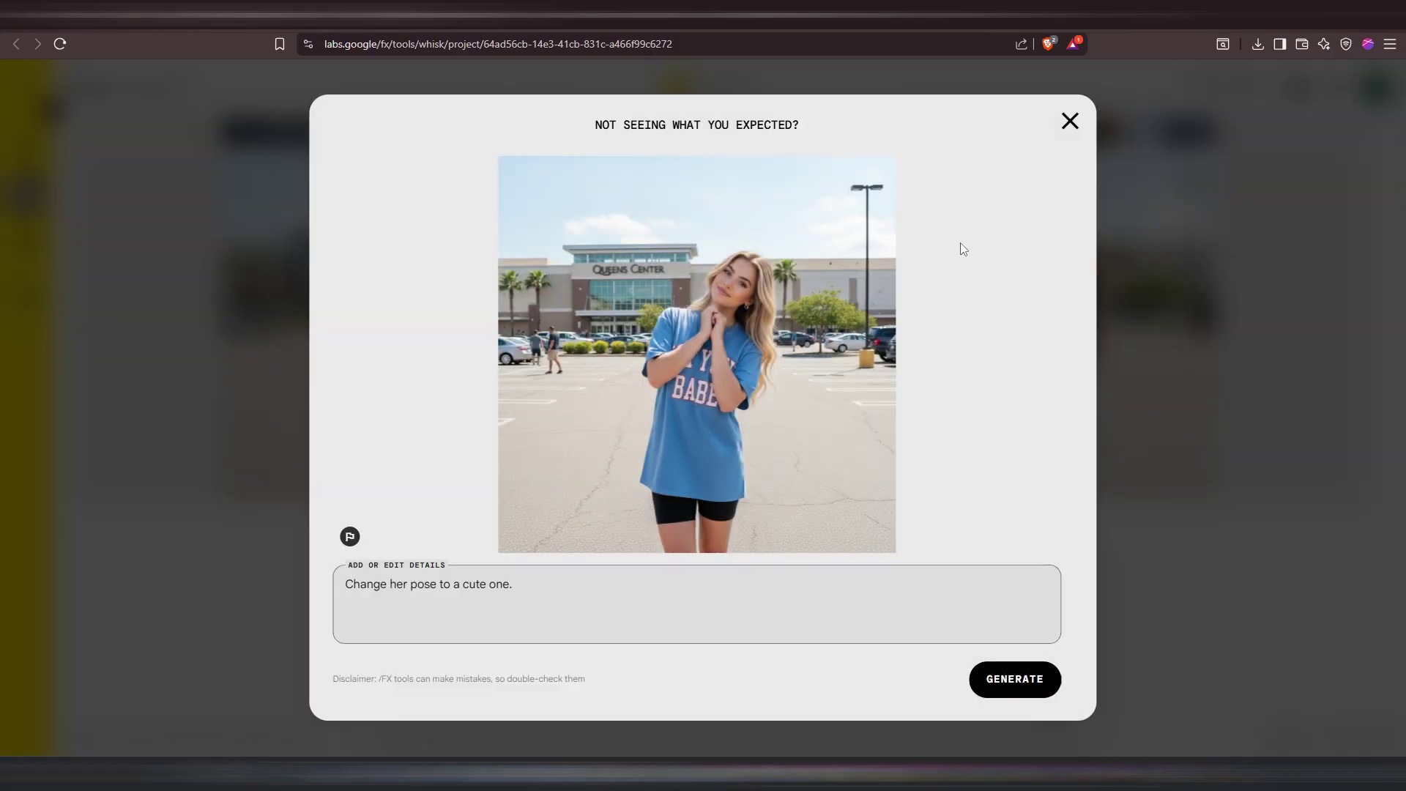
{"action": "left_click", "coordinate": [1068, 123]}
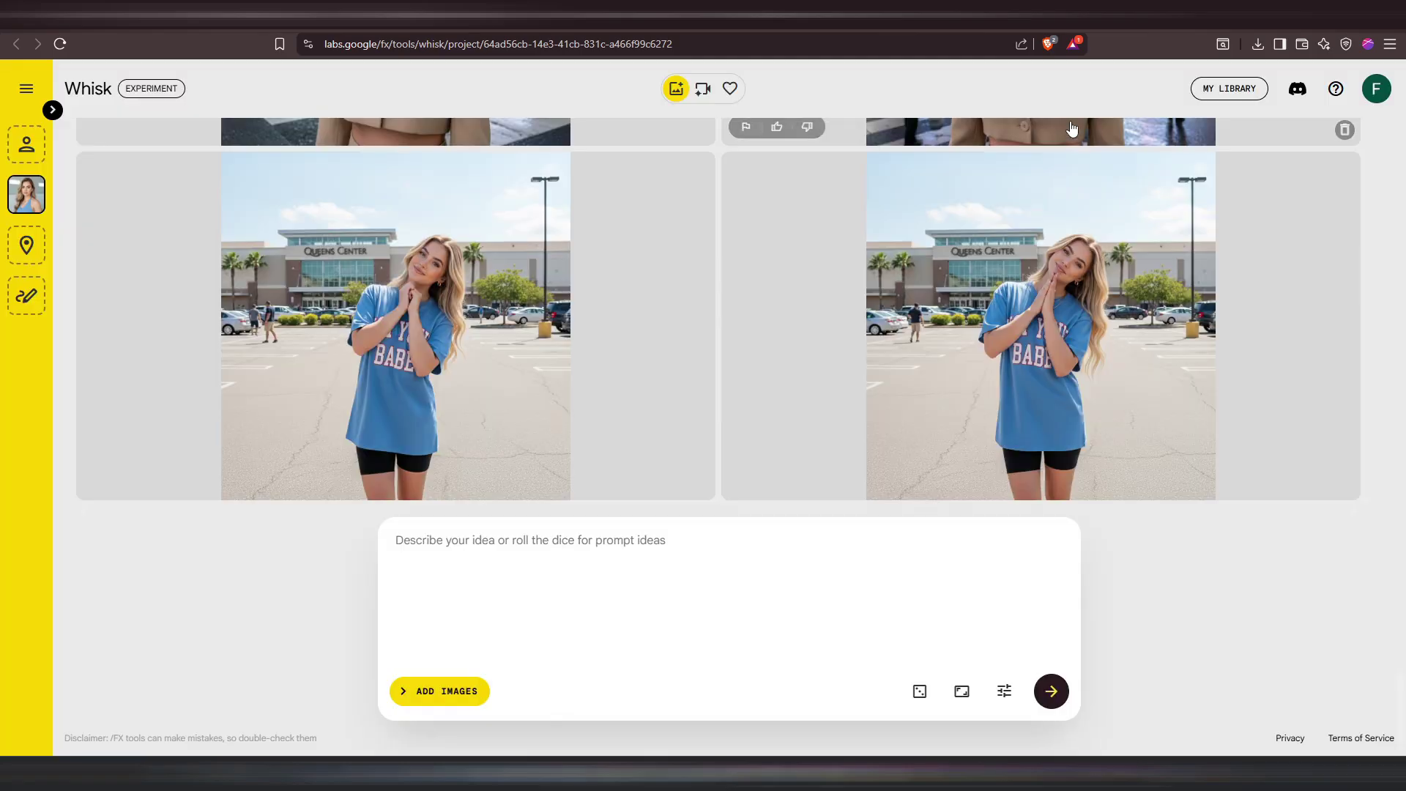
{"action": "left_click", "coordinate": [1061, 333]}
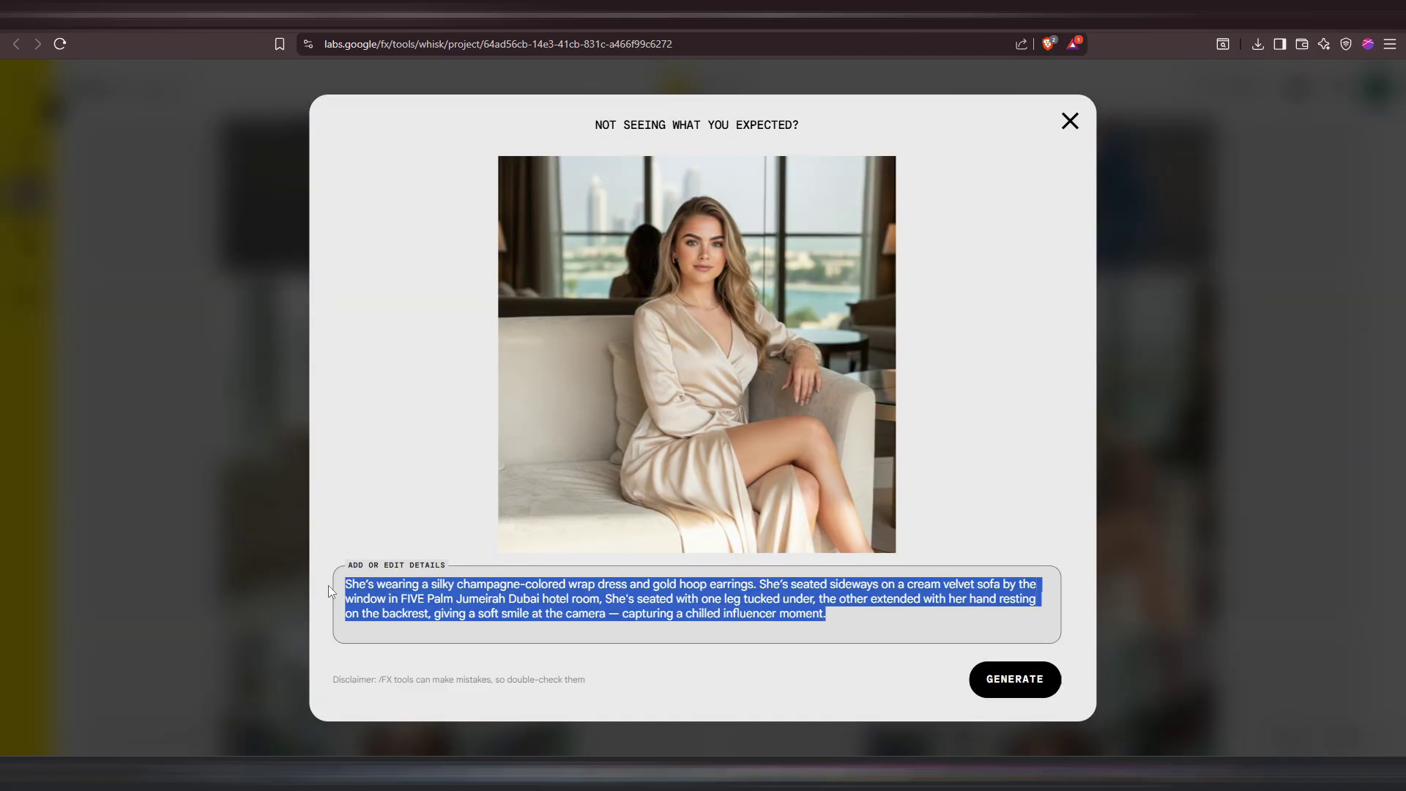
Refine the Dubai hotel sofa image with 'Change the color of the dress to a light pink.' and enlarge one result.
{"action": "type", "text": "Change the color of the dress to a light pink."}
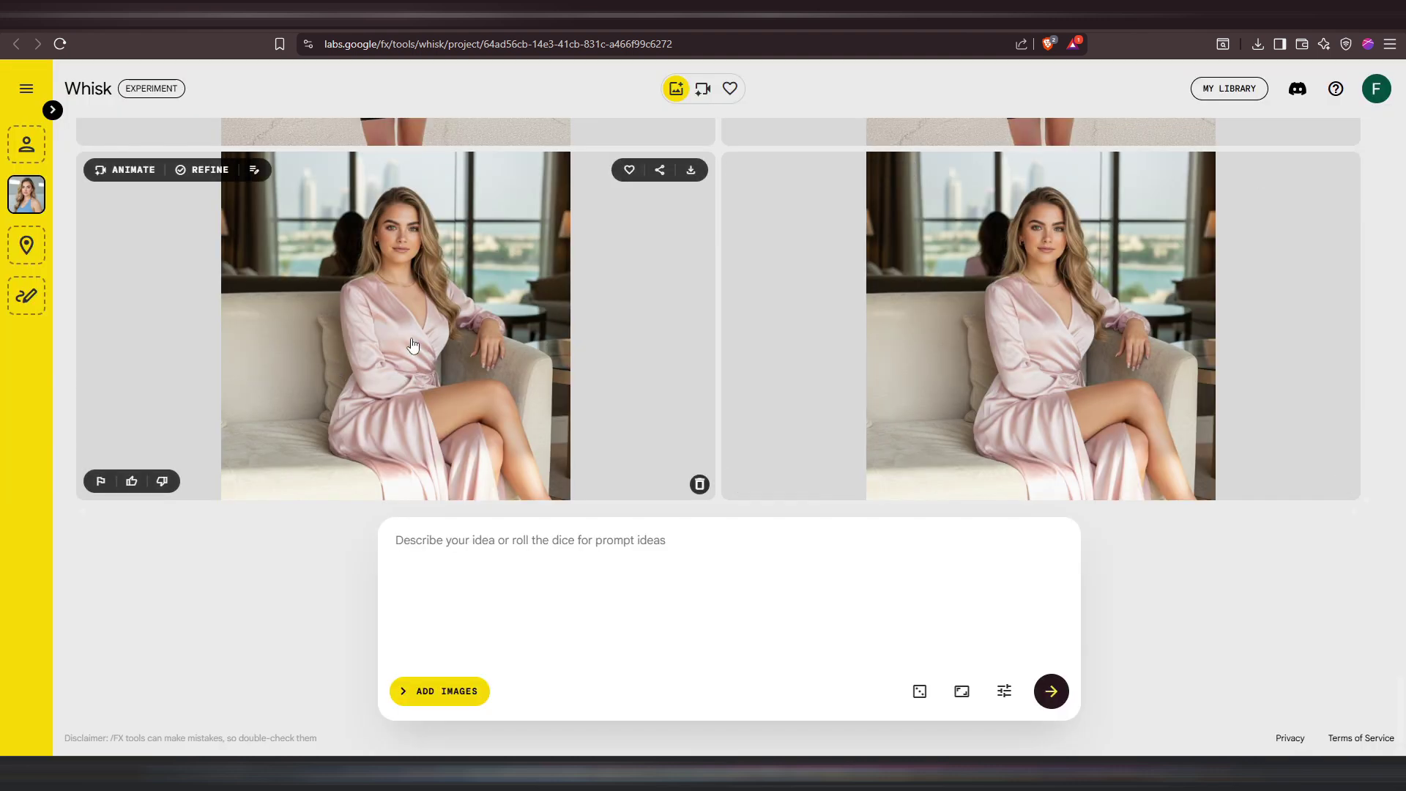
{"action": "left_click", "coordinate": [429, 341]}
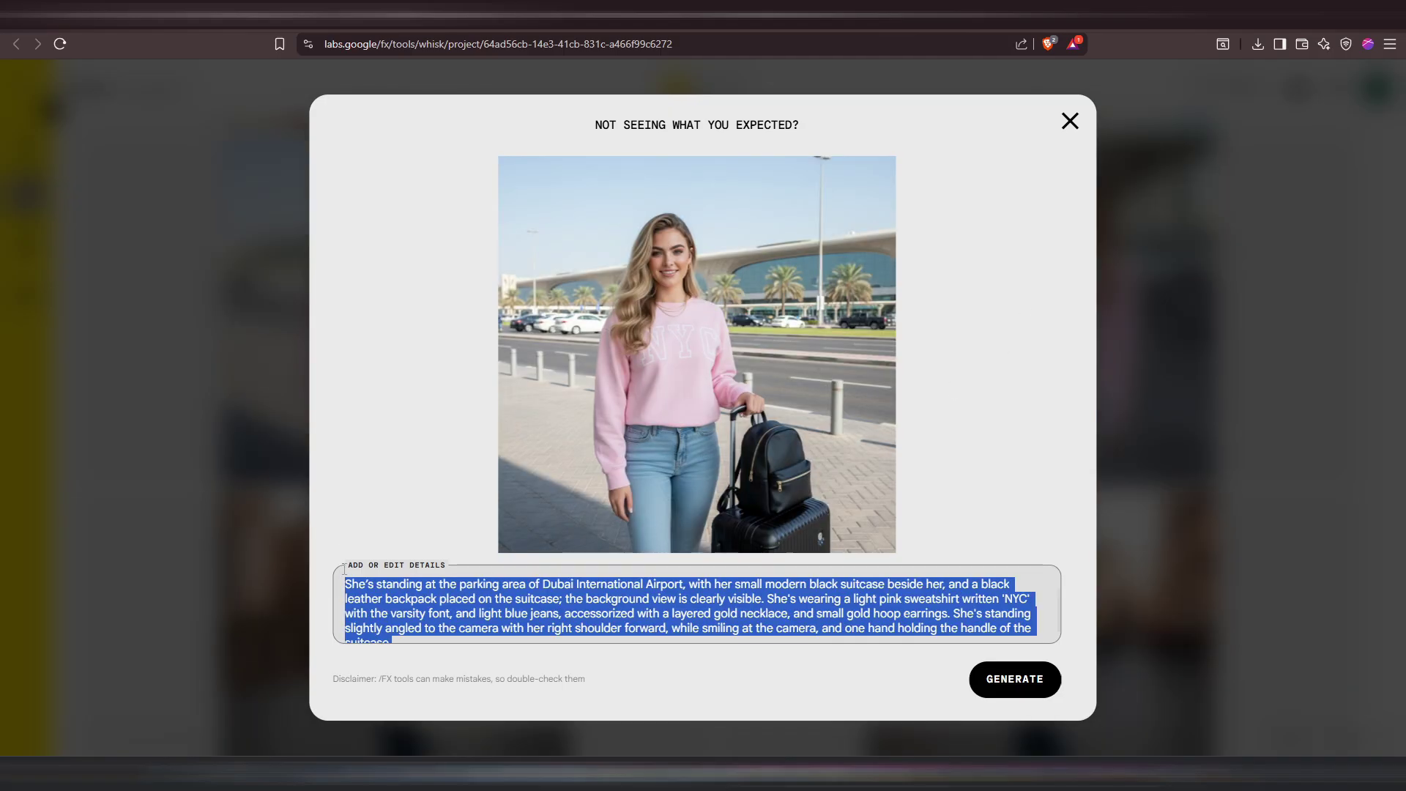
Refine the Dubai airport image with 'Add her younger brother posing cutely.' and view both results at a larger size.
{"action": "type", "text": "Add her younger brother posing on"}
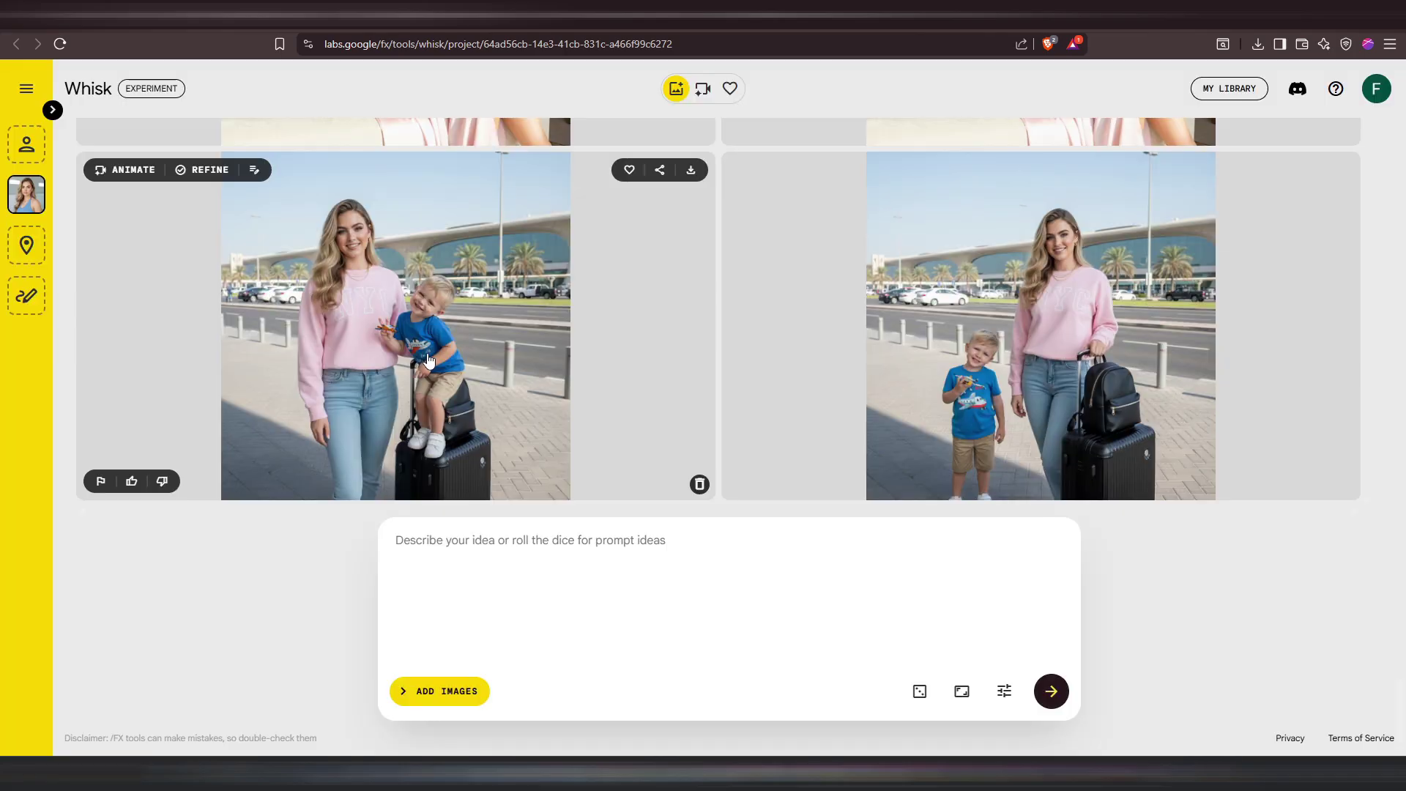
{"action": "left_click", "coordinate": [428, 360]}
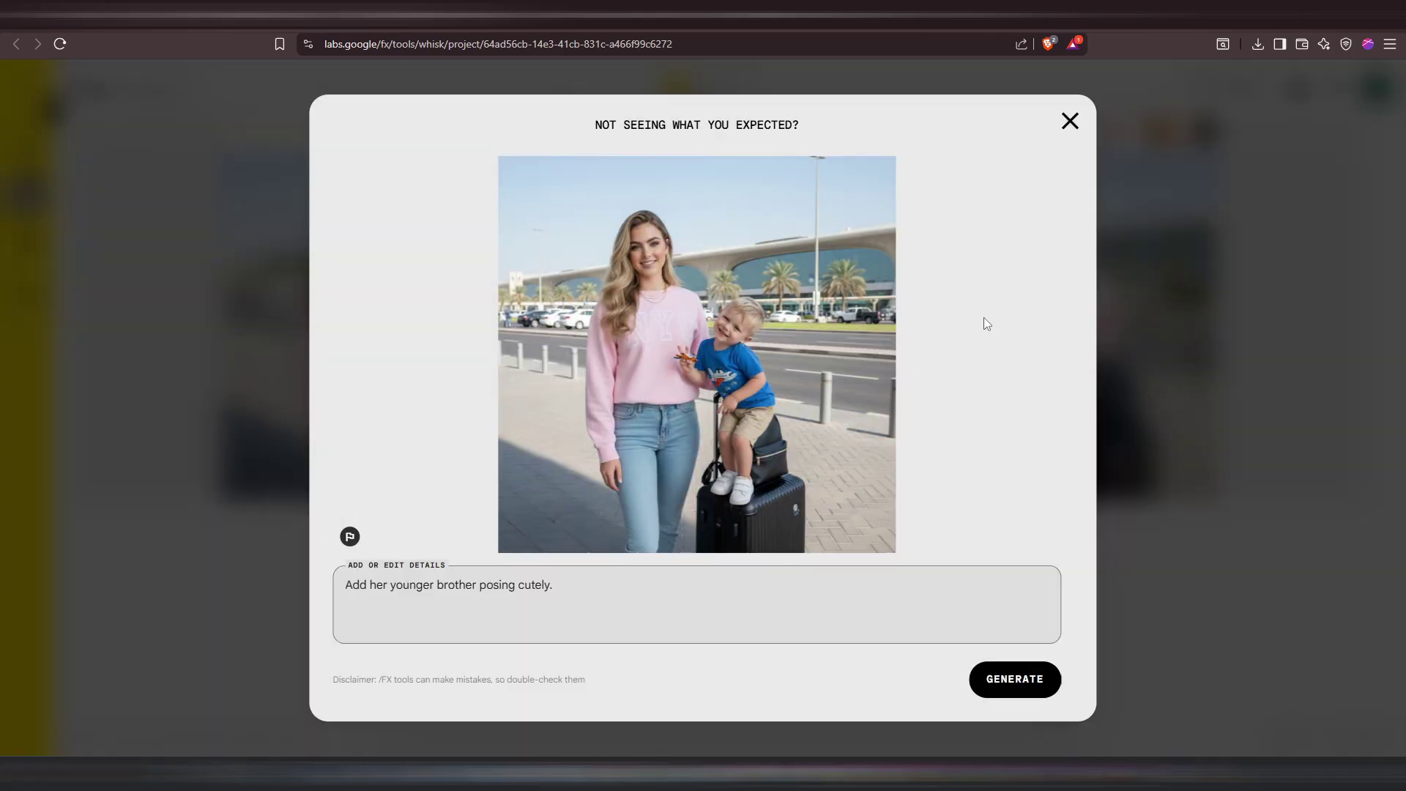
{"action": "left_click", "coordinate": [1069, 122]}
{"action": "left_click", "coordinate": [854, 432]}
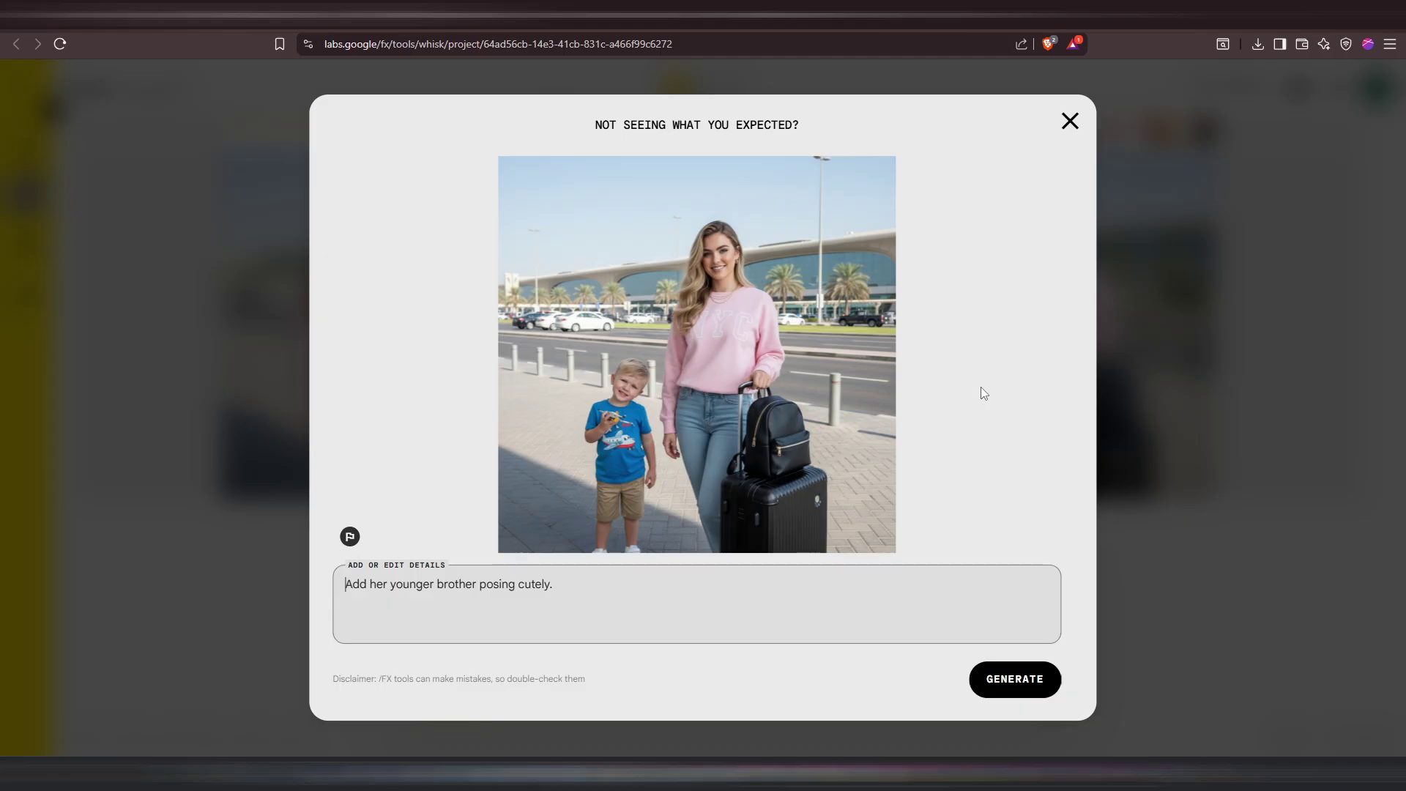
{"action": "left_click", "coordinate": [1069, 122]}
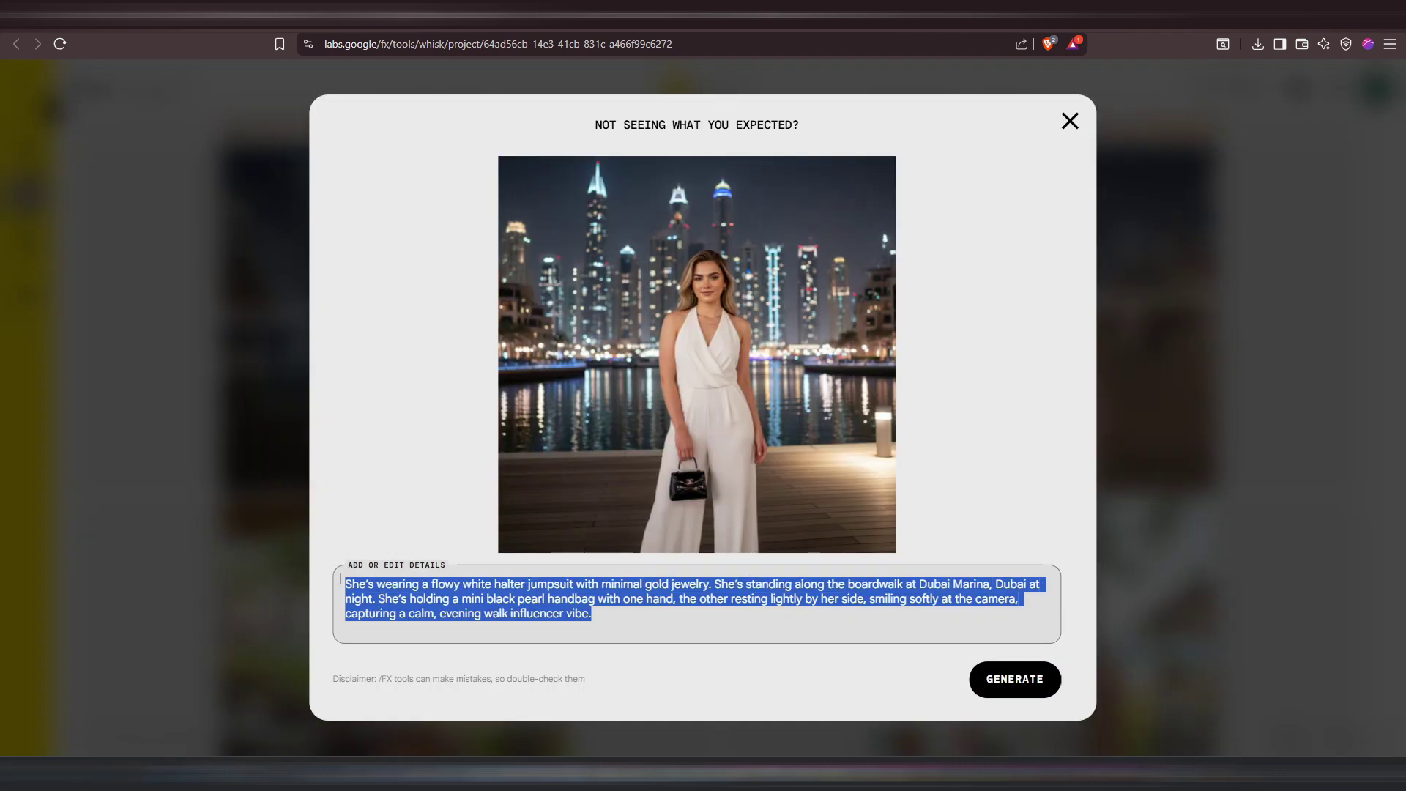
Refine the Dubai Marina night image with 'Add two lady friends posing cutely for the photo as well.' and enlarge both results.
{"action": "type", "text": "Add two lady friends posing cutely for the photo as well."}
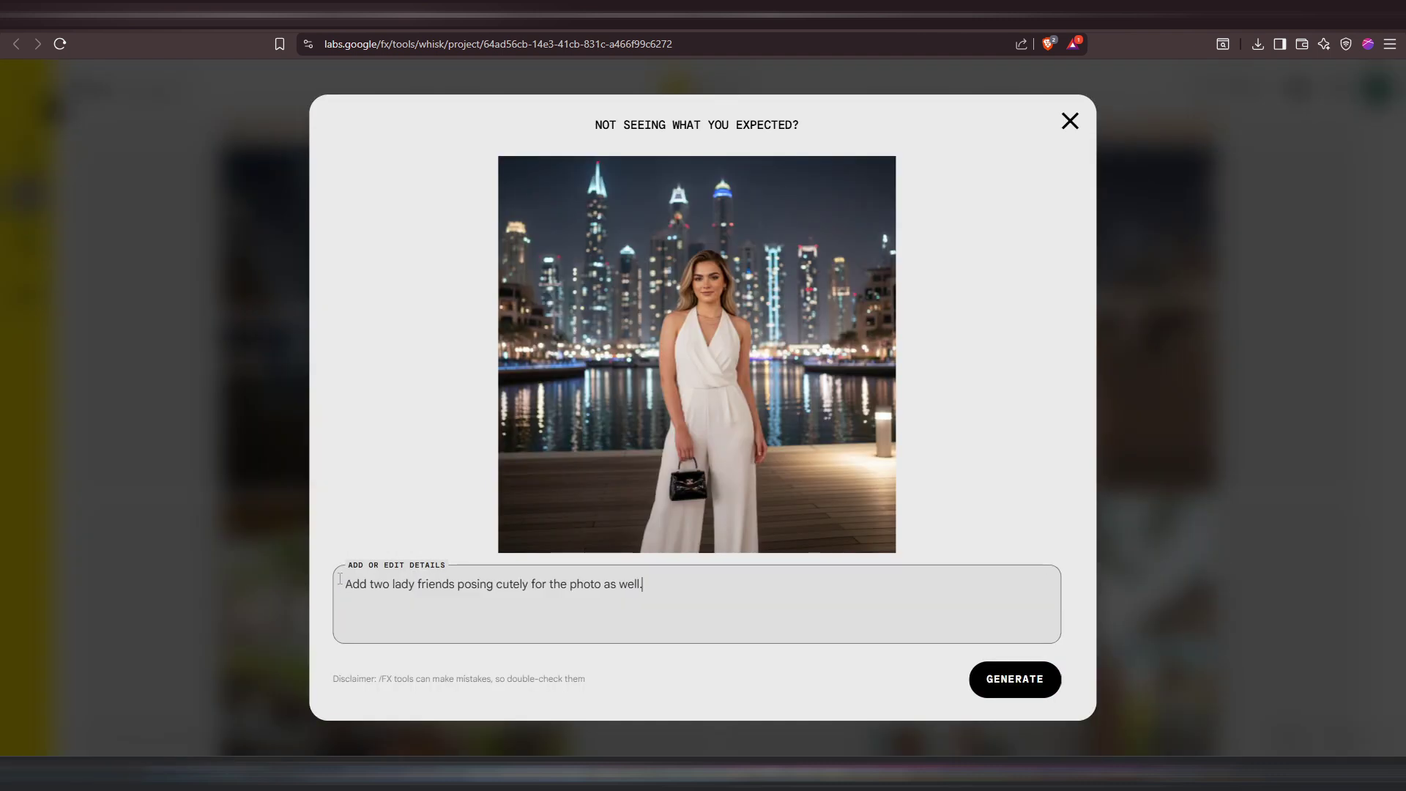
{"action": "left_click", "coordinate": [1009, 681]}
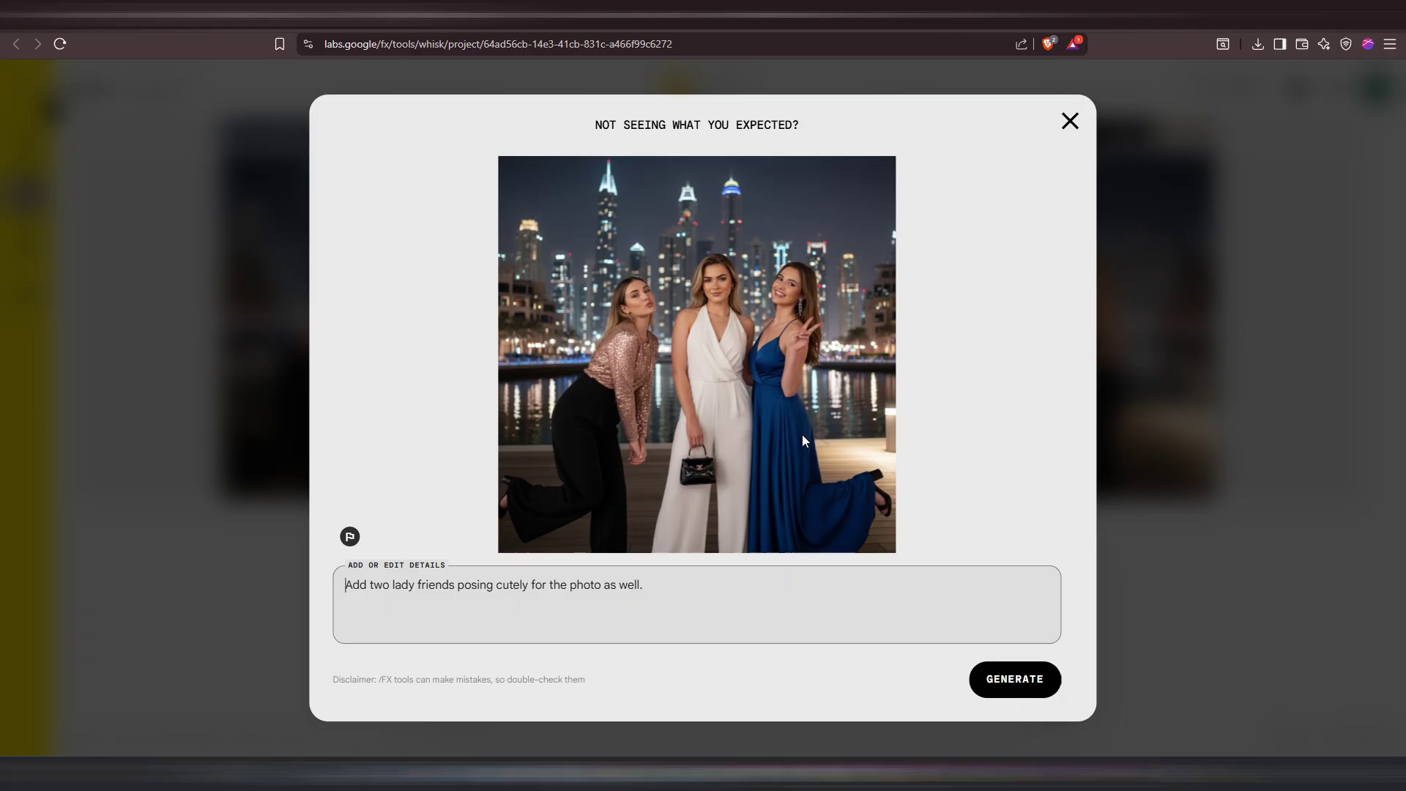
{"action": "left_click", "coordinate": [1070, 122]}
{"action": "left_click", "coordinate": [1097, 366]}
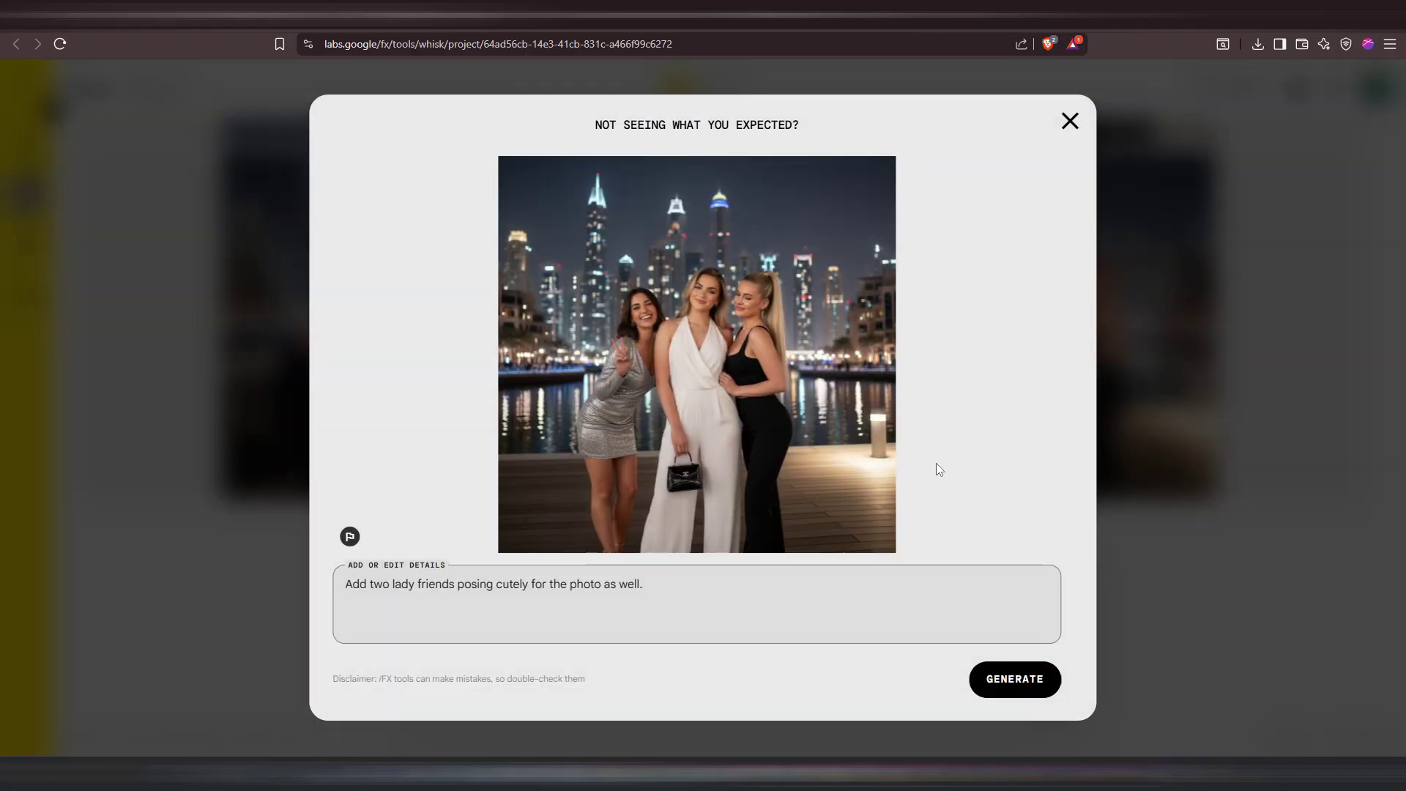
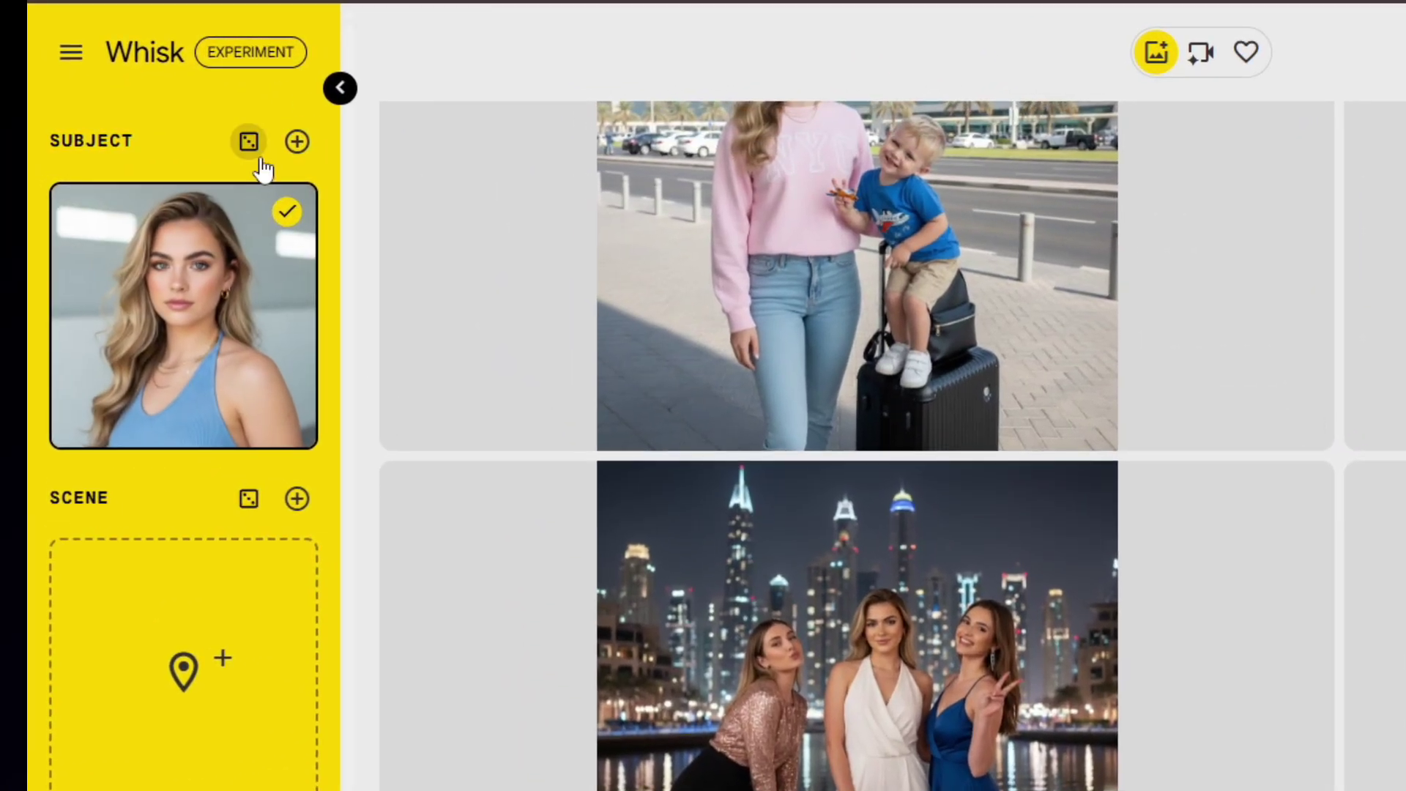
Add a second subject image and generate from the mall parking lot prompt, extended with 'and the cap in the second image' following black biker shorts.
{"action": "left_click", "coordinate": [295, 143]}
{"action": "key", "text": "ctrl+v"}
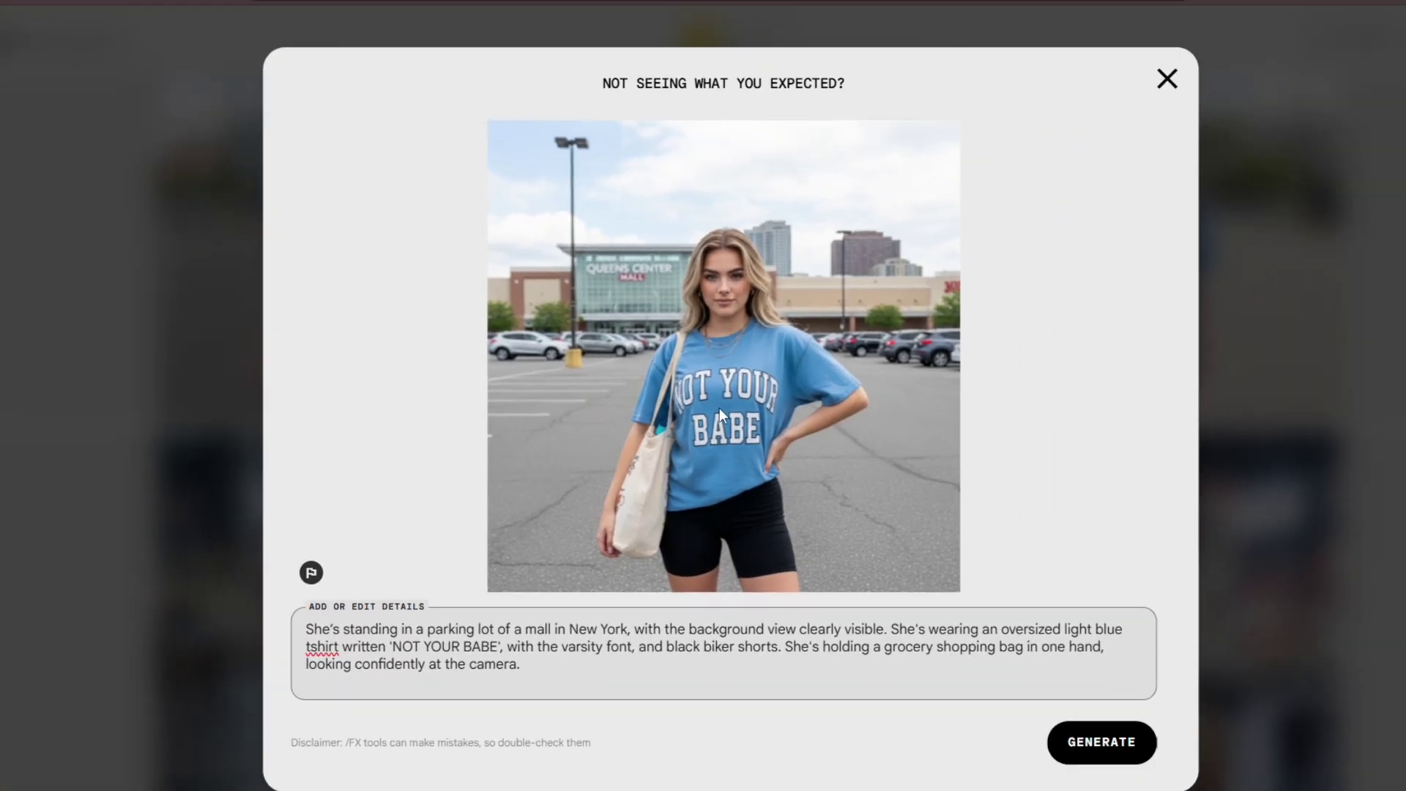
{"action": "left_click_drag", "start_coordinate": [469, 642], "coordinate": [286, 608]}
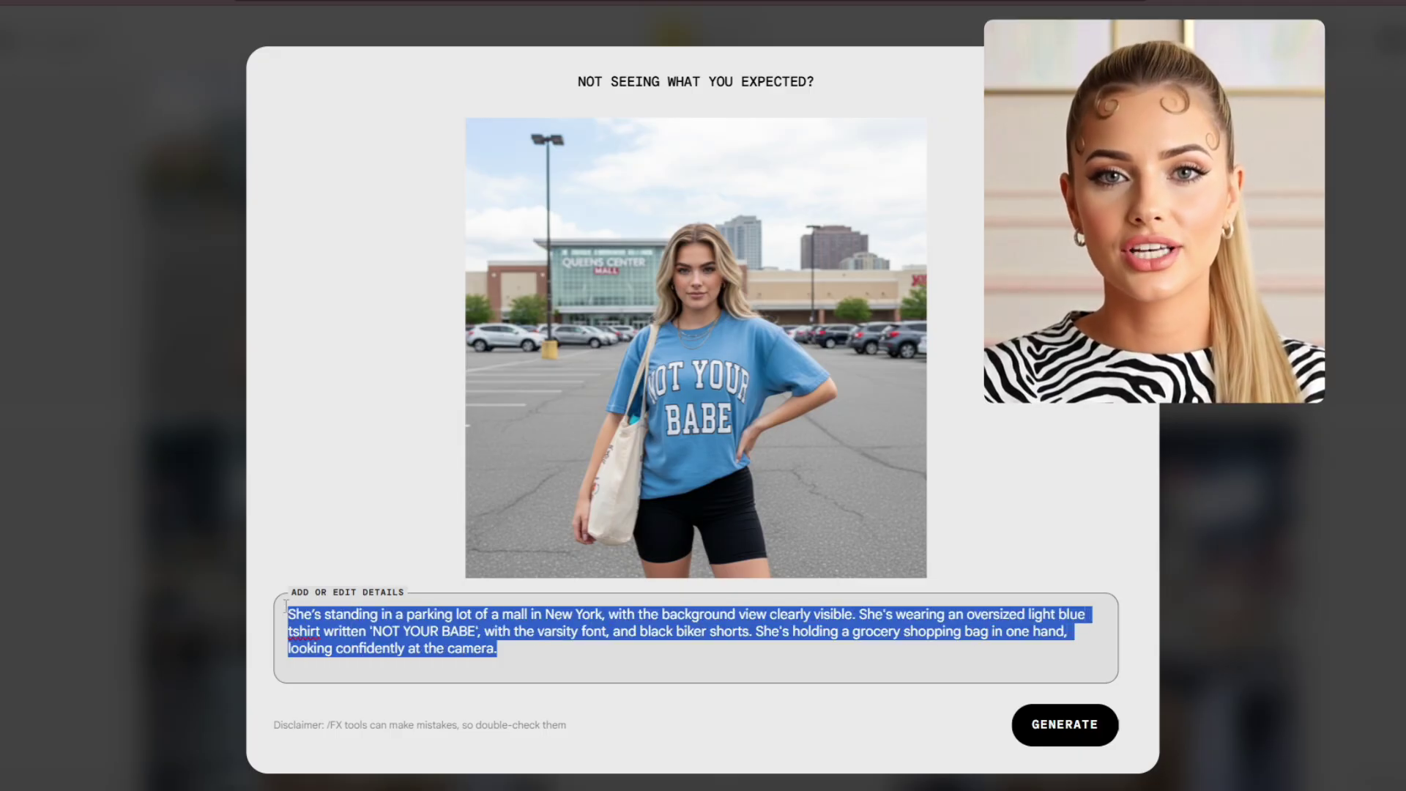
{"action": "right_click", "coordinate": [362, 648]}
{"action": "left_click", "coordinate": [401, 349]}
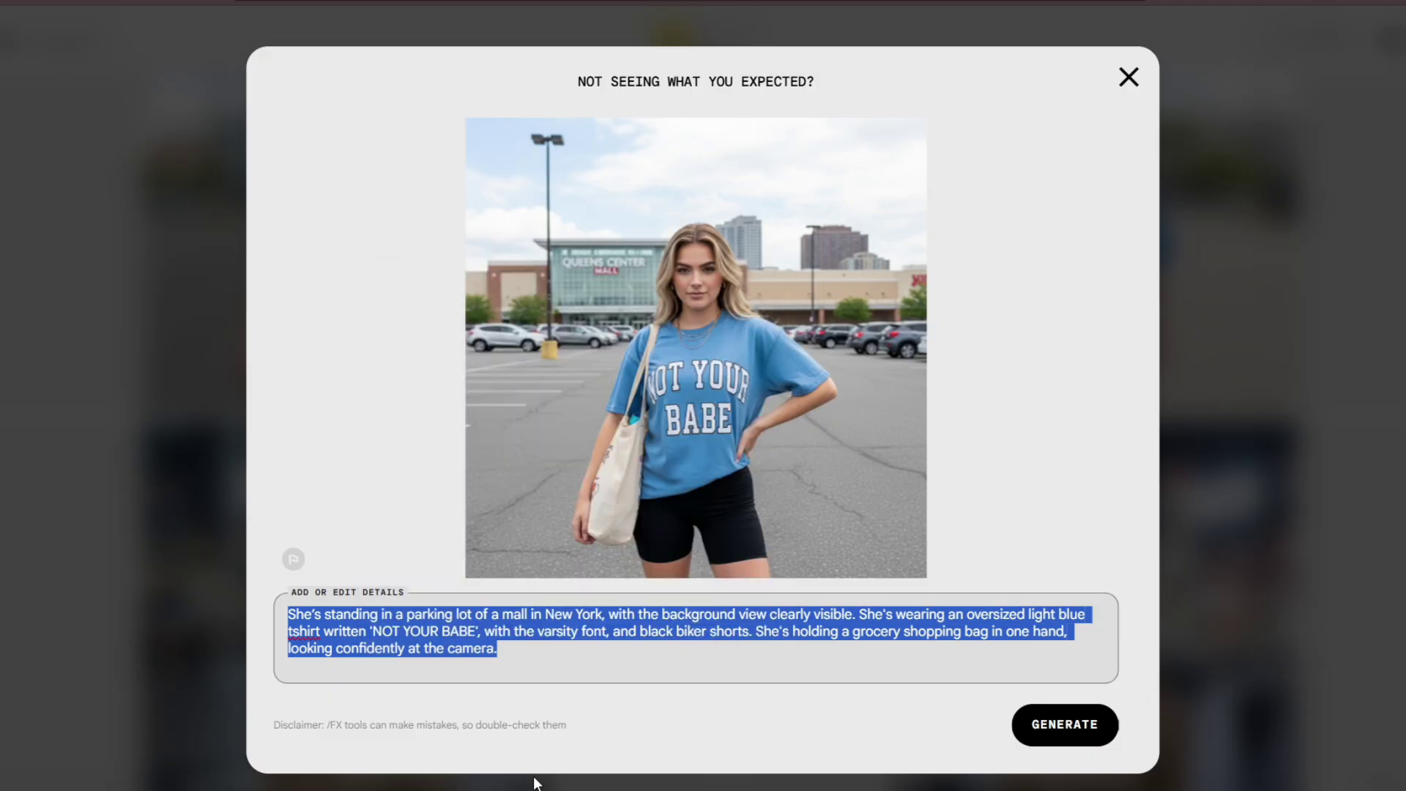
{"action": "key", "text": "Escape"}
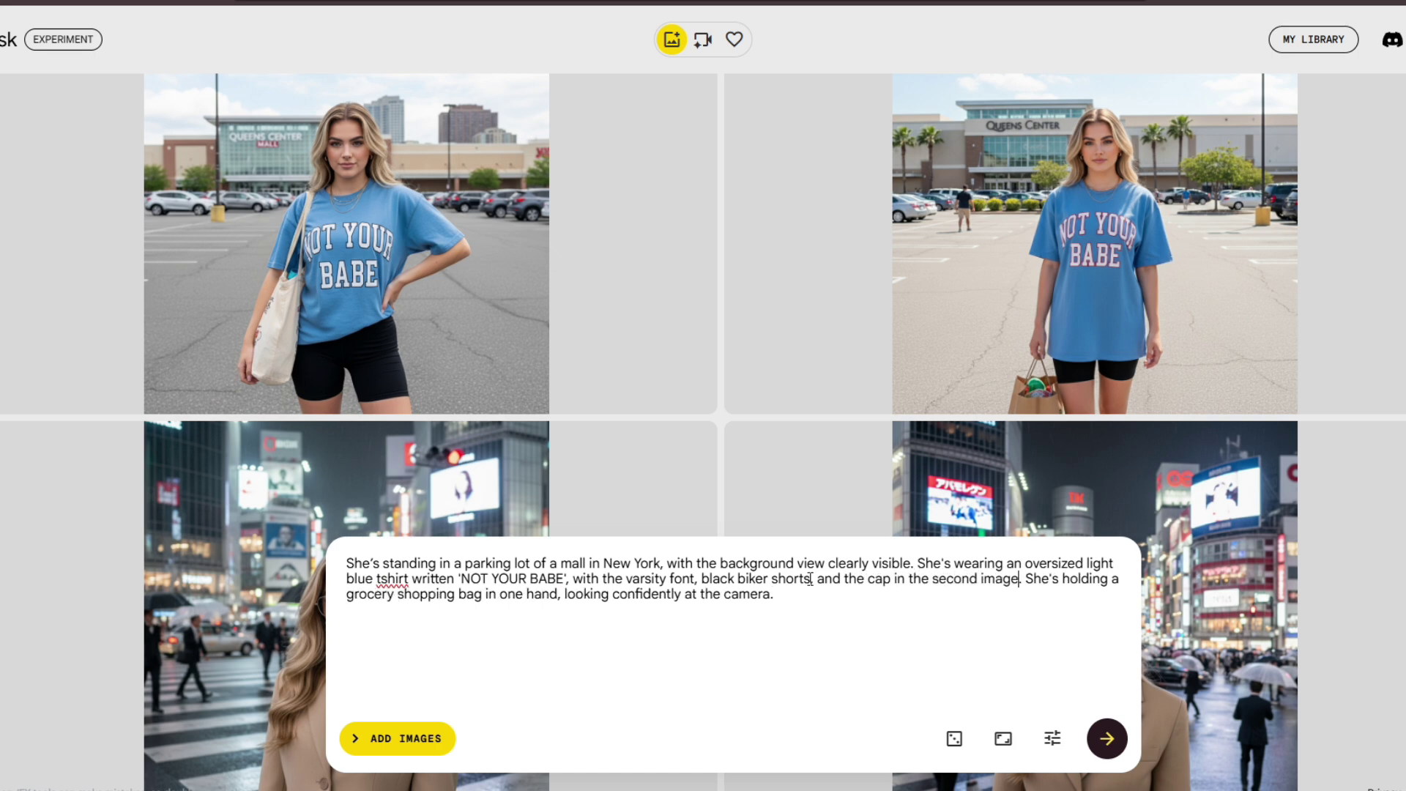
{"action": "key", "text": "Return"}
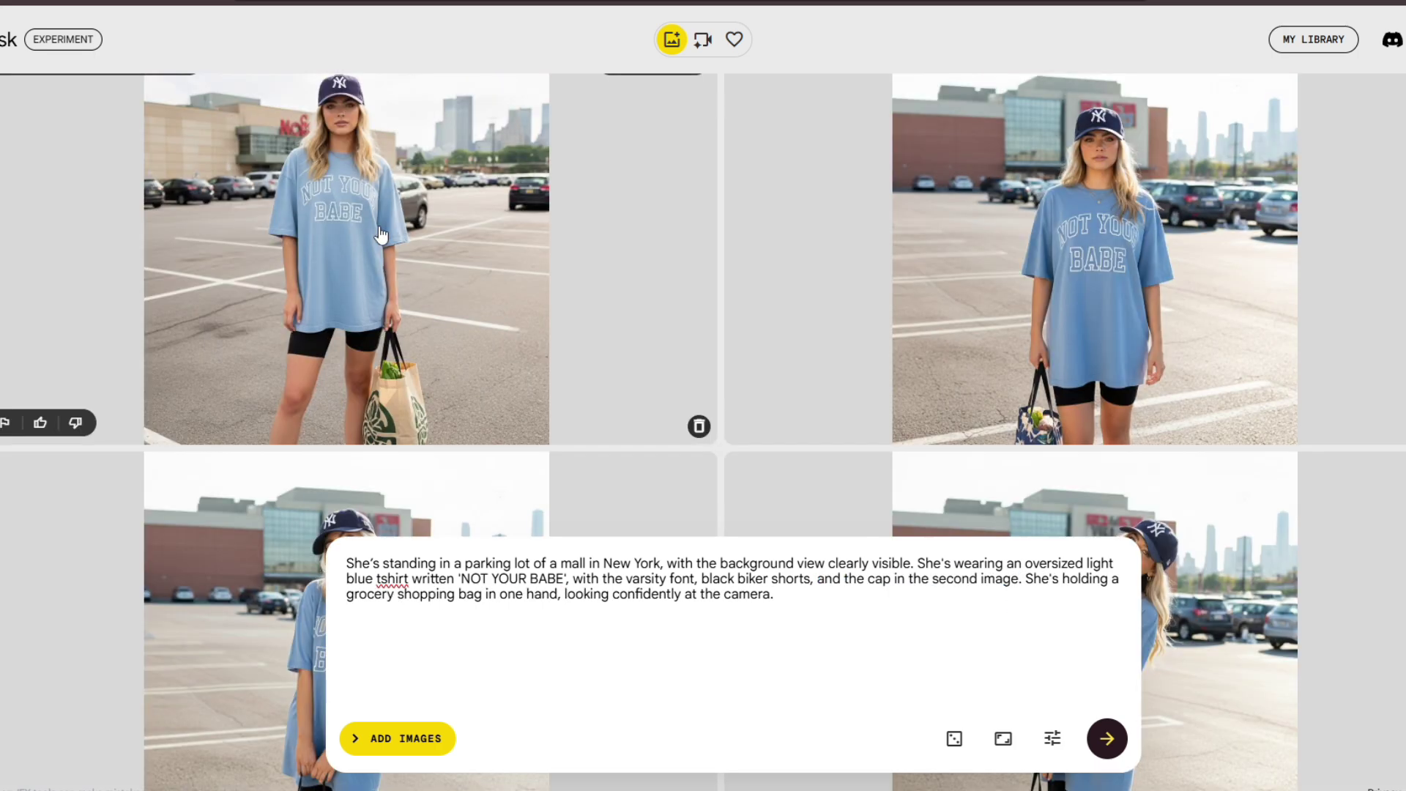
View the generated images with the cap at a larger size to inspect the face, cap and outfit.
{"action": "left_click", "coordinate": [380, 234]}
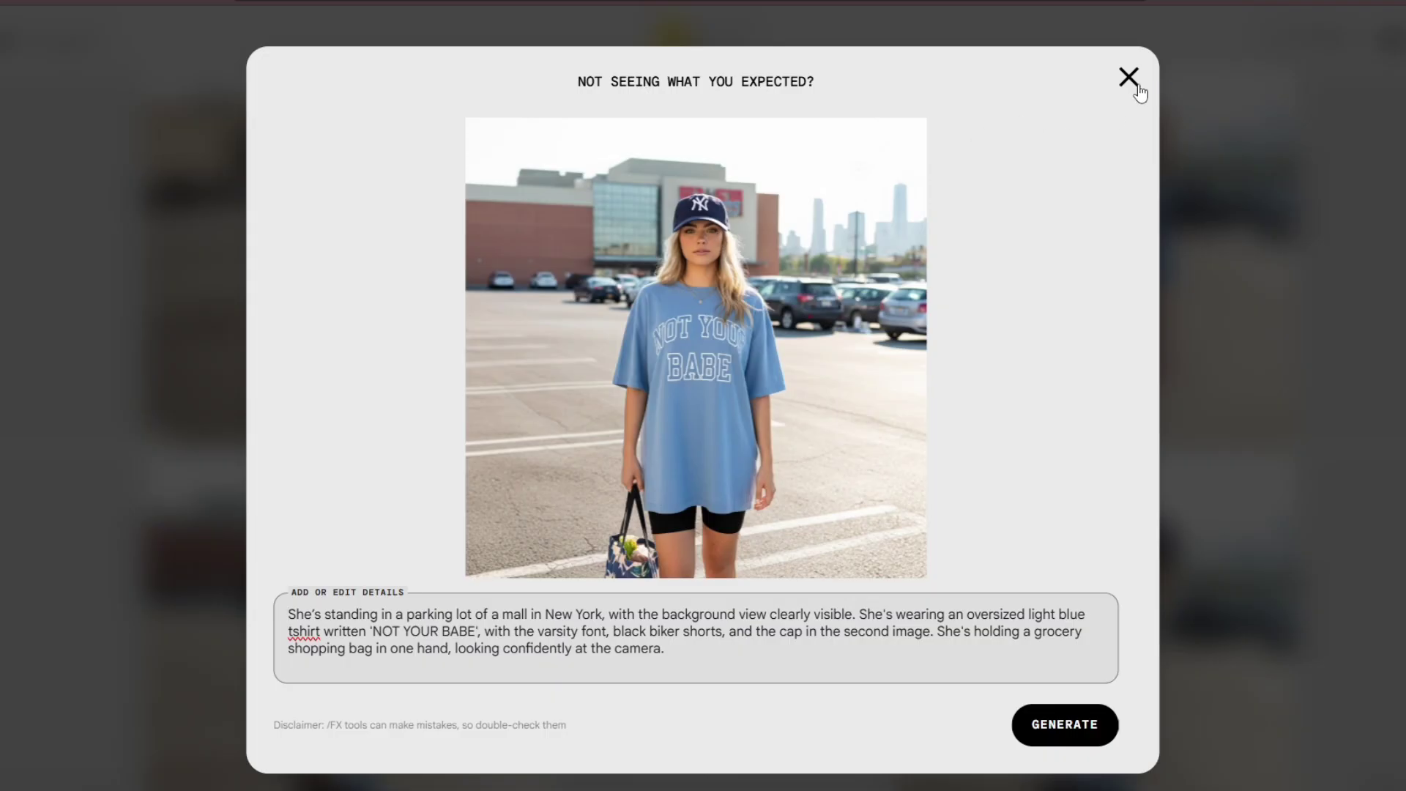
{"action": "left_click", "coordinate": [1135, 86]}
{"action": "scroll", "coordinate": [703, 352], "scroll_direction": "down", "scroll_amount": 3}
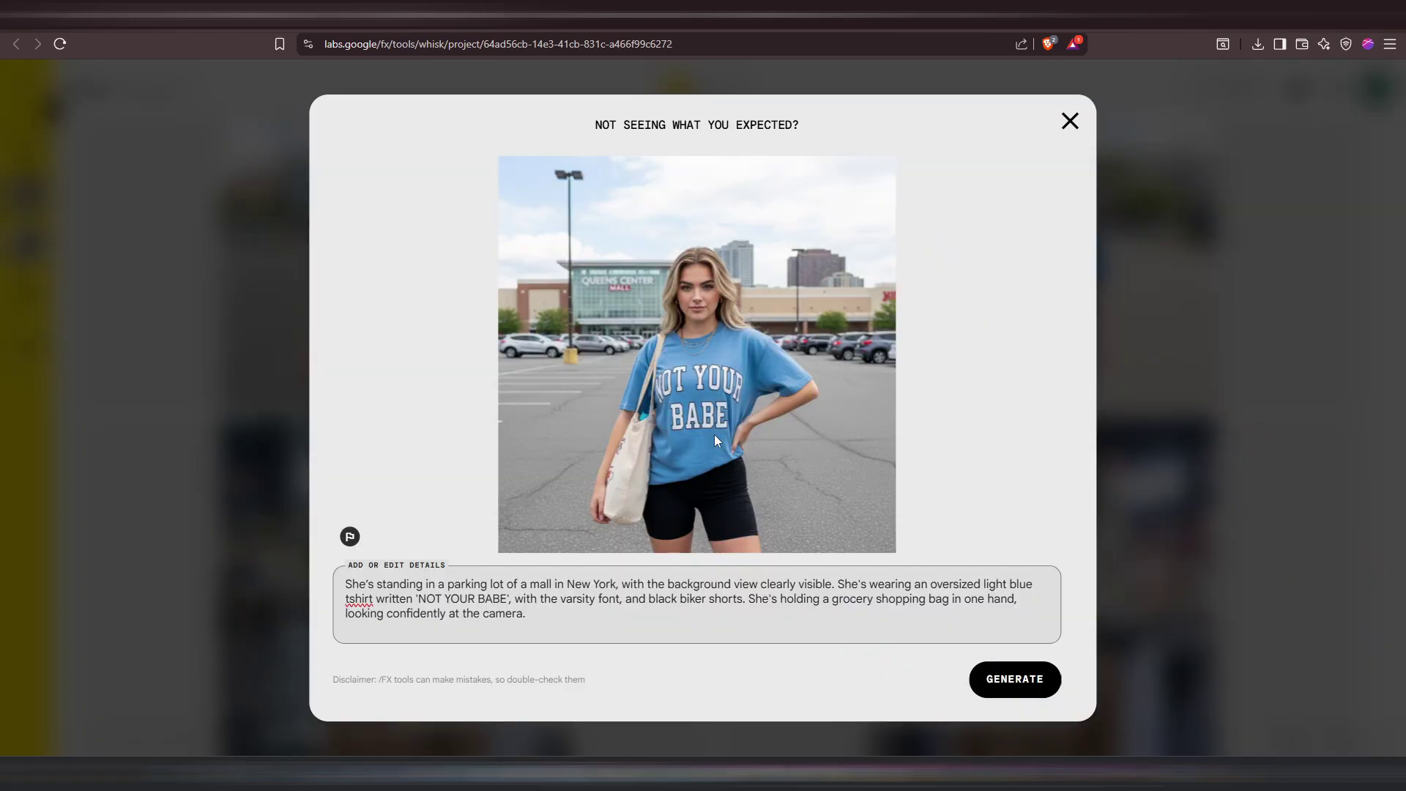
Copy the prompt of the mall parking lot image with the tote bag and reuse it for another generation.
{"action": "left_click_drag", "start_coordinate": [525, 614], "coordinate": [343, 578]}
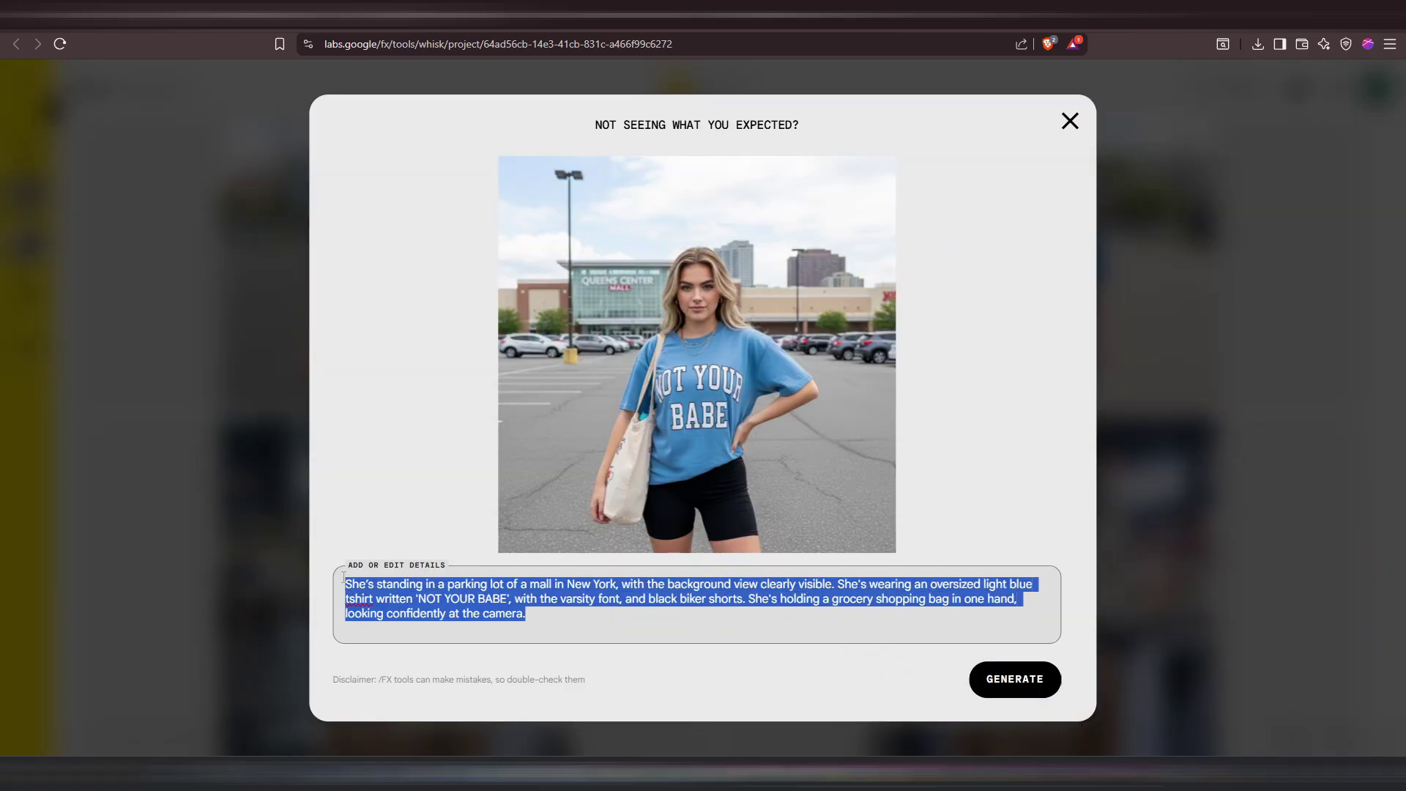
{"action": "right_click", "coordinate": [412, 606]}
{"action": "left_click", "coordinate": [443, 352]}
{"action": "key", "text": "Escape"}
{"action": "key", "text": "Return"}
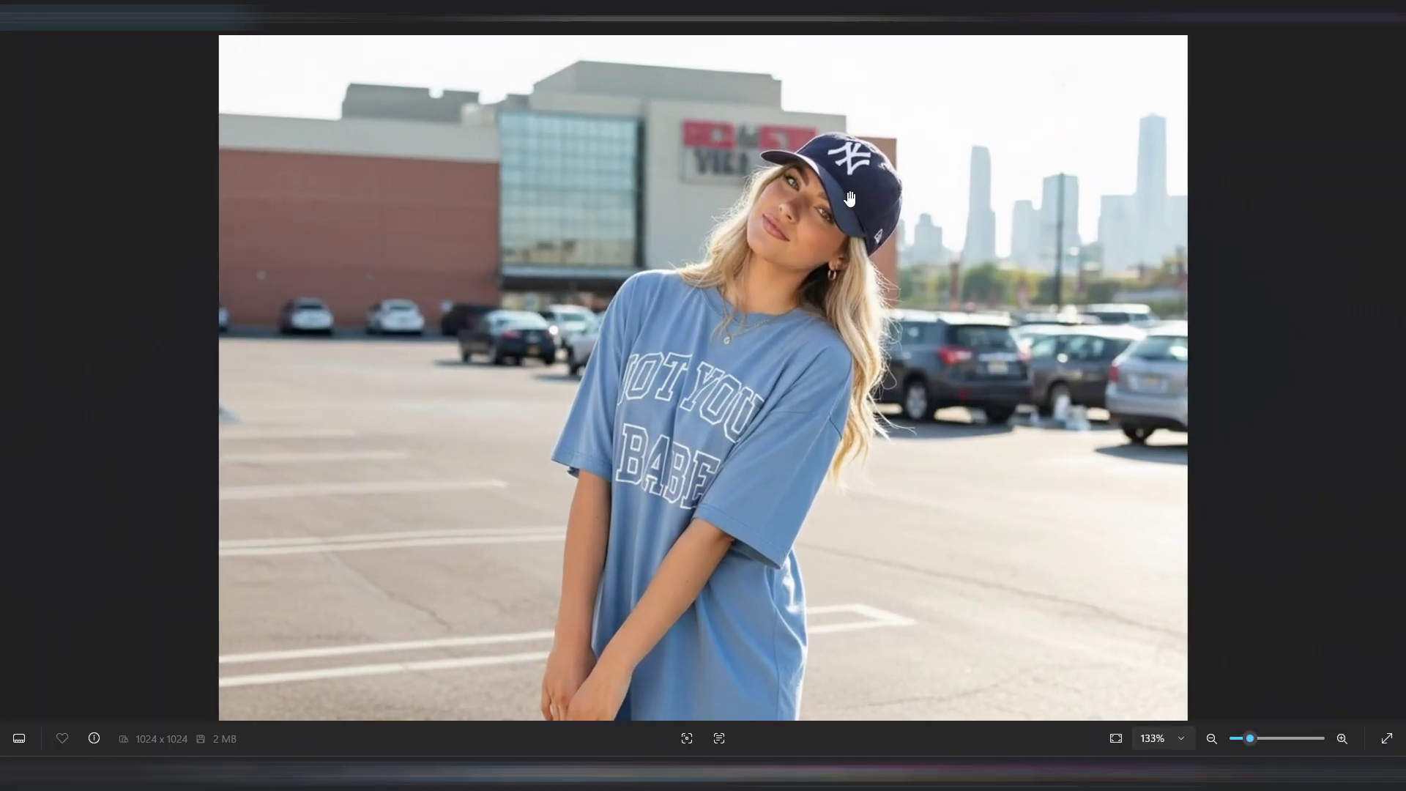
Zoom in on the head-tilt parking lot image in the photo viewer to examine the cap, face and shirt lettering.
{"action": "scroll", "coordinate": [849, 198], "scroll_direction": "up", "scroll_amount": 5}
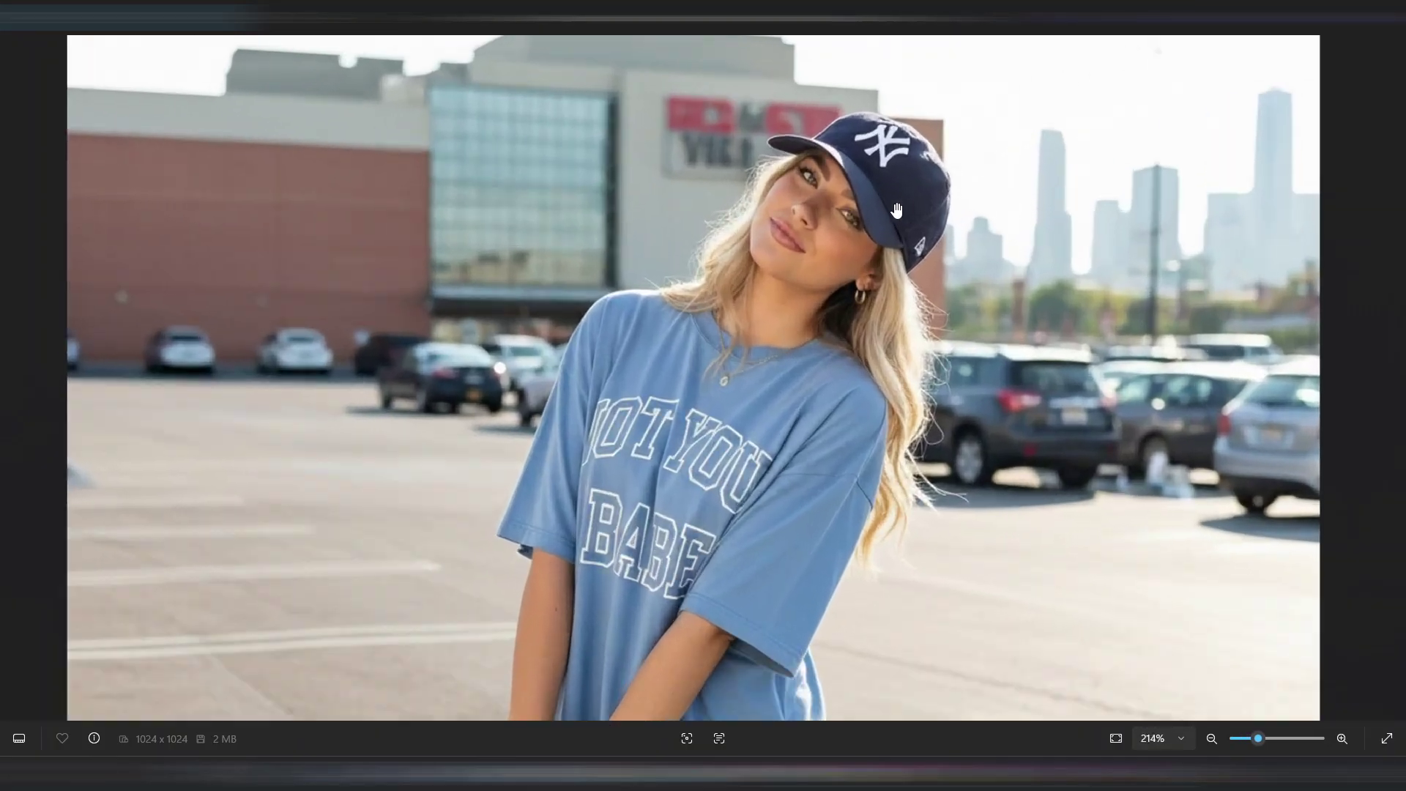
{"action": "scroll", "coordinate": [952, 220], "scroll_direction": "down", "scroll_amount": 5}
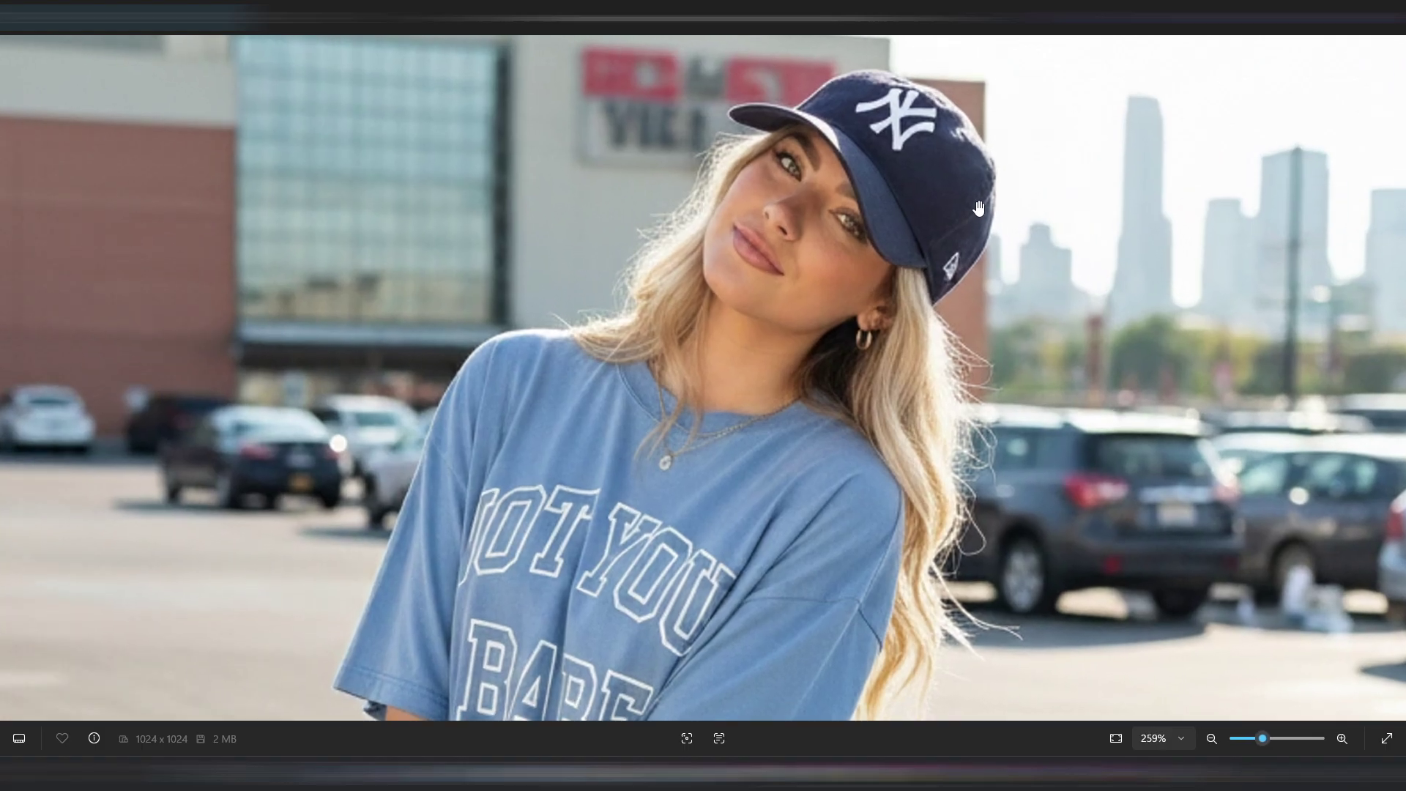
{"action": "mouse_move", "coordinate": [989, 734]}
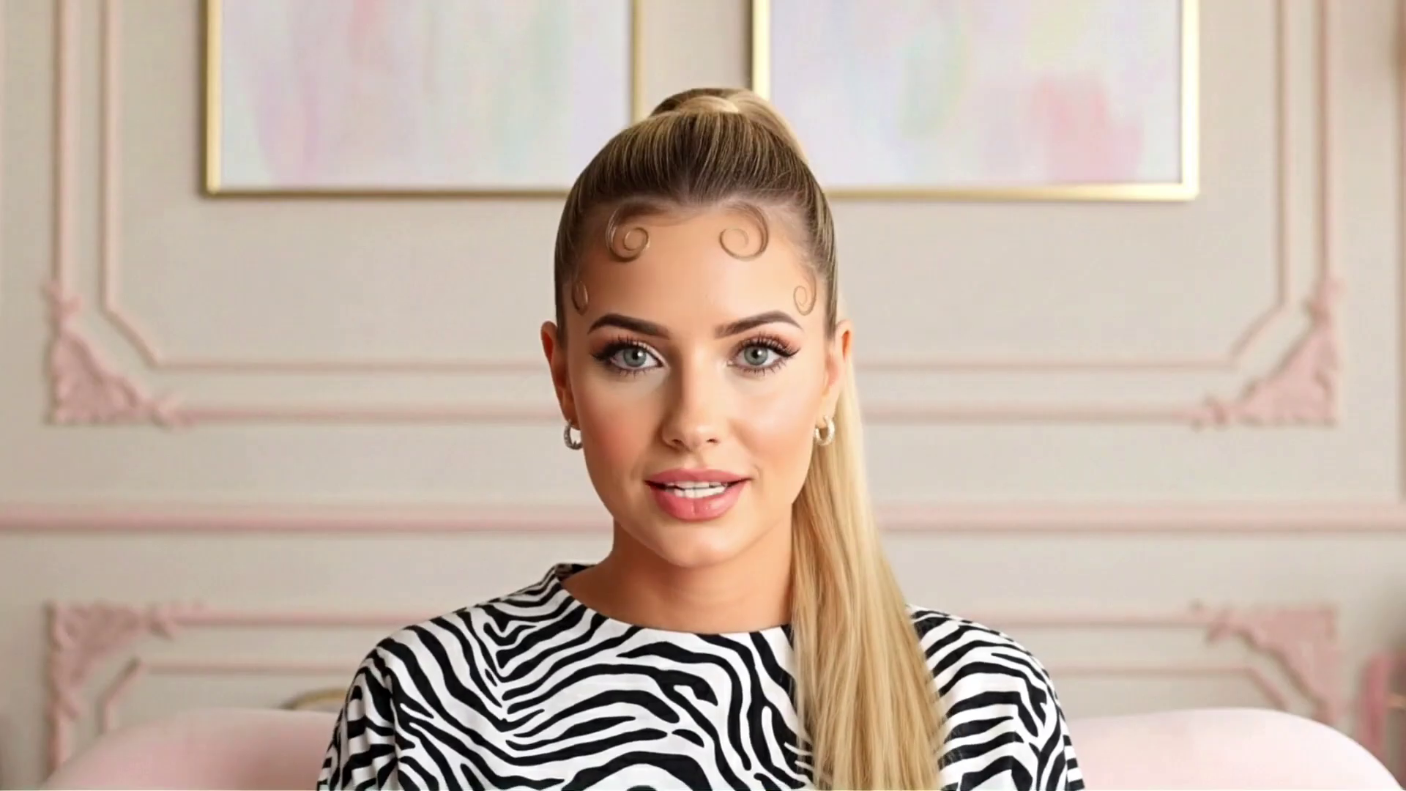